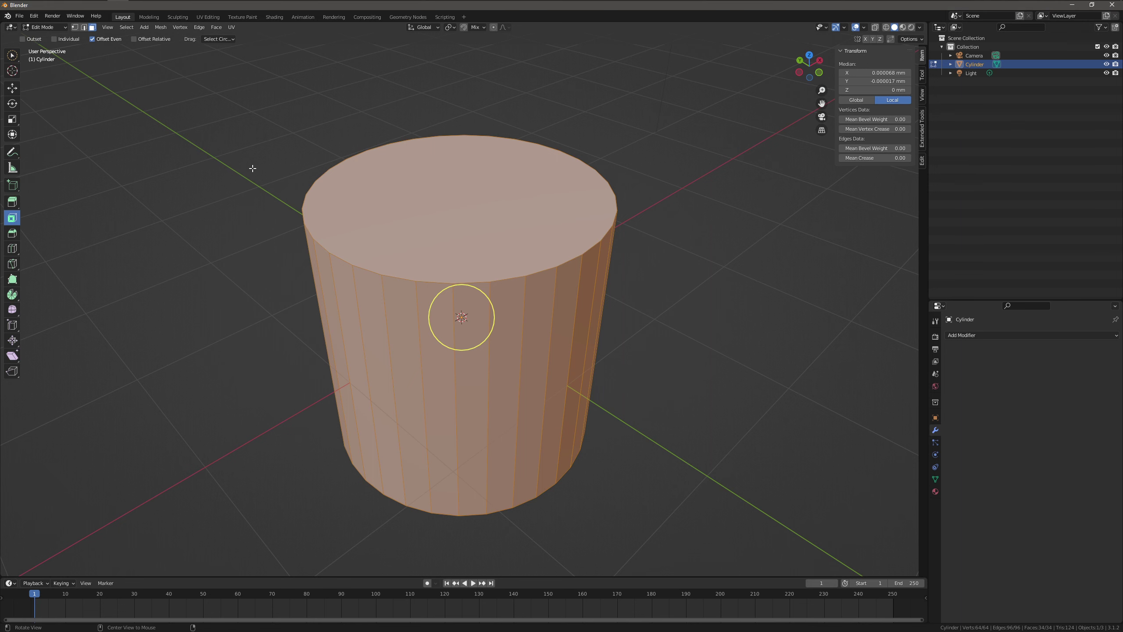
Deselect the whole cylinder and select only its top face
{"action": "key", "text": "alt+a"}
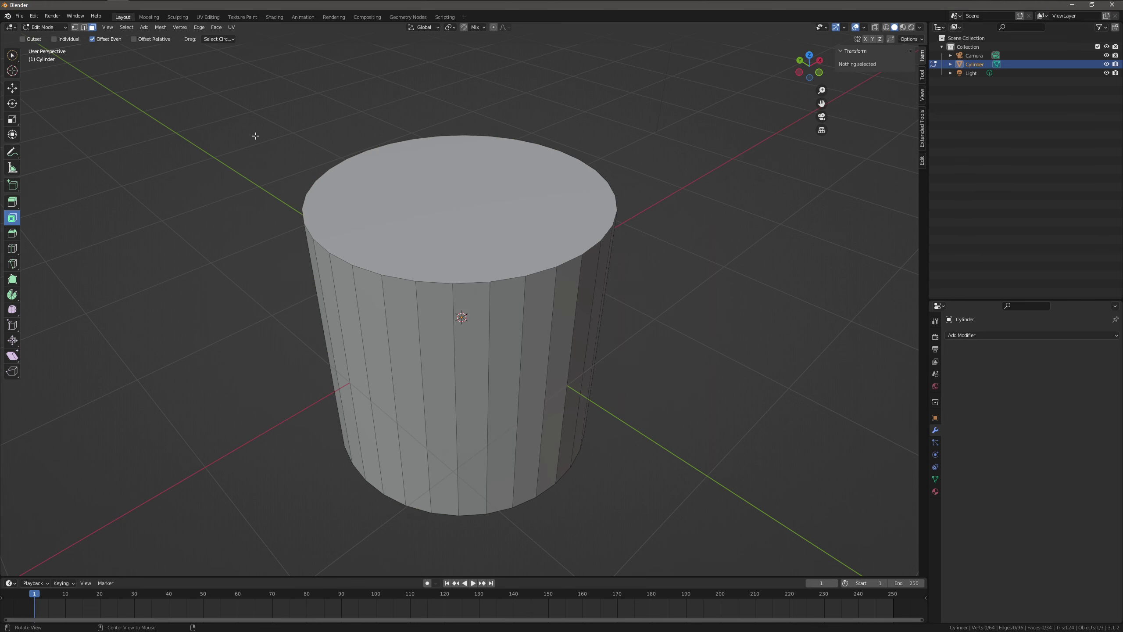
{"action": "left_click_drag", "start_coordinate": [256, 136], "coordinate": [248, 133], "text": "alt"}
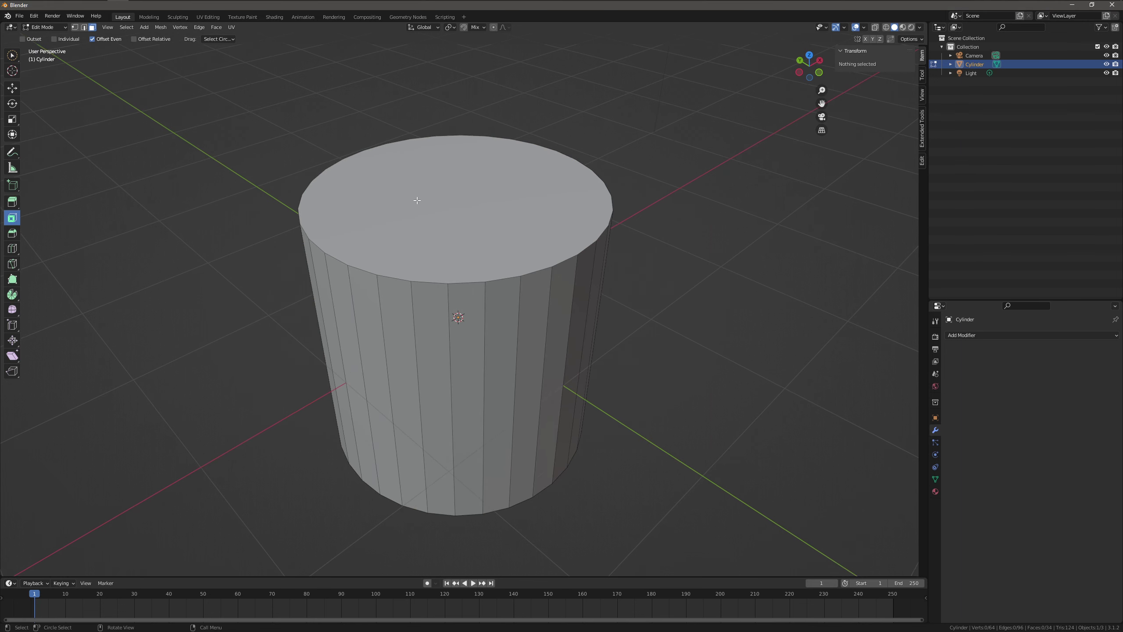
{"action": "left_click", "coordinate": [442, 209]}
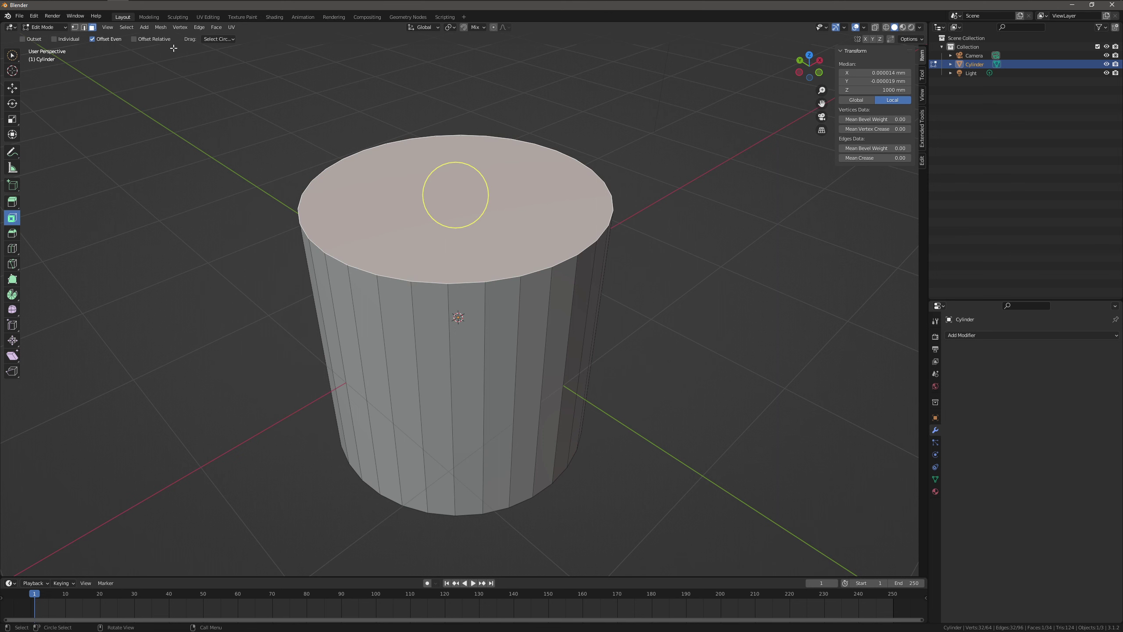
Inset the cylinder's top face twice at 0 mm thickness, then clear the selection
{"action": "mouse_move", "coordinate": [444, 285]}
{"action": "middle_mouse_down"}
{"action": "mouse_move", "coordinate": [449, 136]}
{"action": "mouse_move", "coordinate": [469, 235]}
{"action": "mouse_move", "coordinate": [493, 204]}
{"action": "middle_mouse_up"}
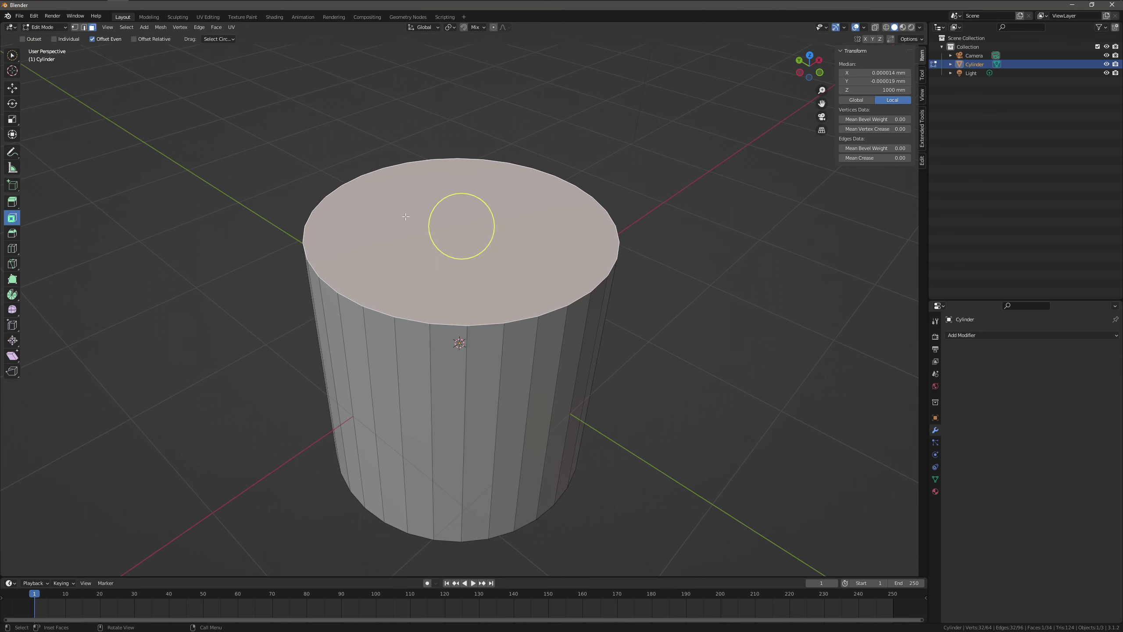
{"action": "mouse_move", "coordinate": [456, 221]}
{"action": "left_mouse_down"}
{"action": "mouse_move", "coordinate": [448, 196]}
{"action": "mouse_move", "coordinate": [456, 235]}
{"action": "left_mouse_up"}
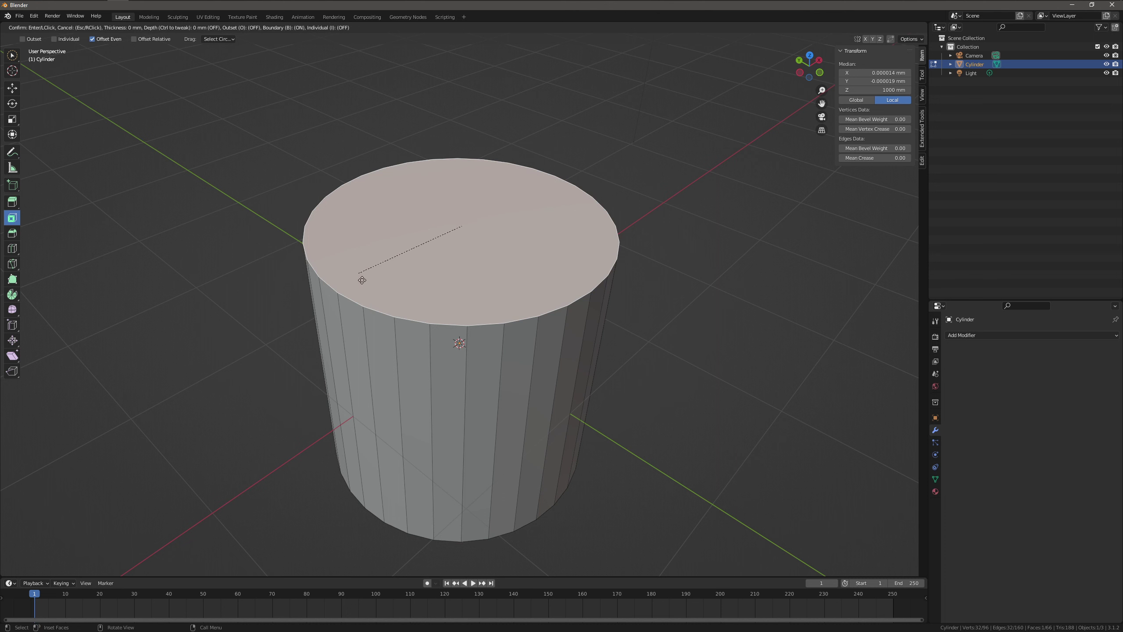
{"action": "left_click", "coordinate": [446, 214]}
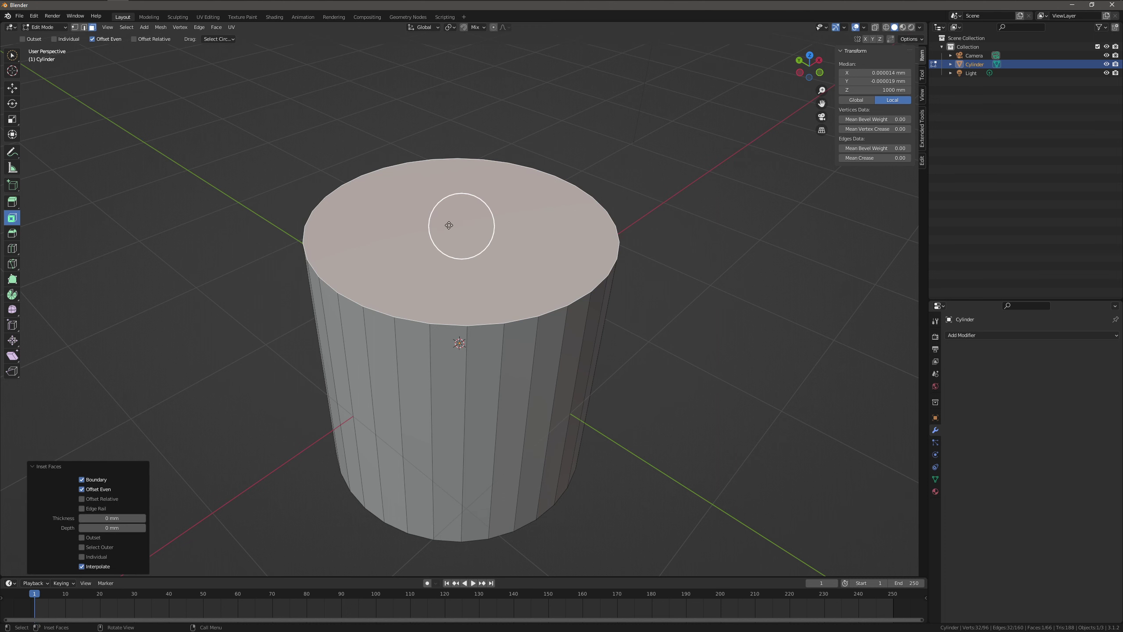
{"action": "key", "text": "i"}
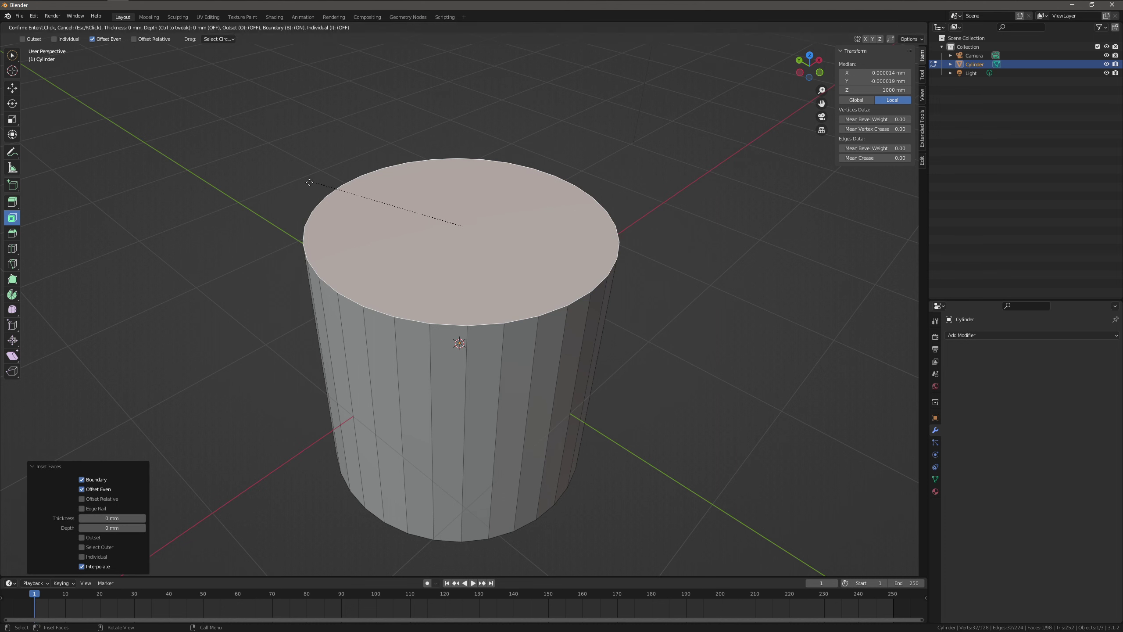
{"action": "left_click", "coordinate": [482, 250]}
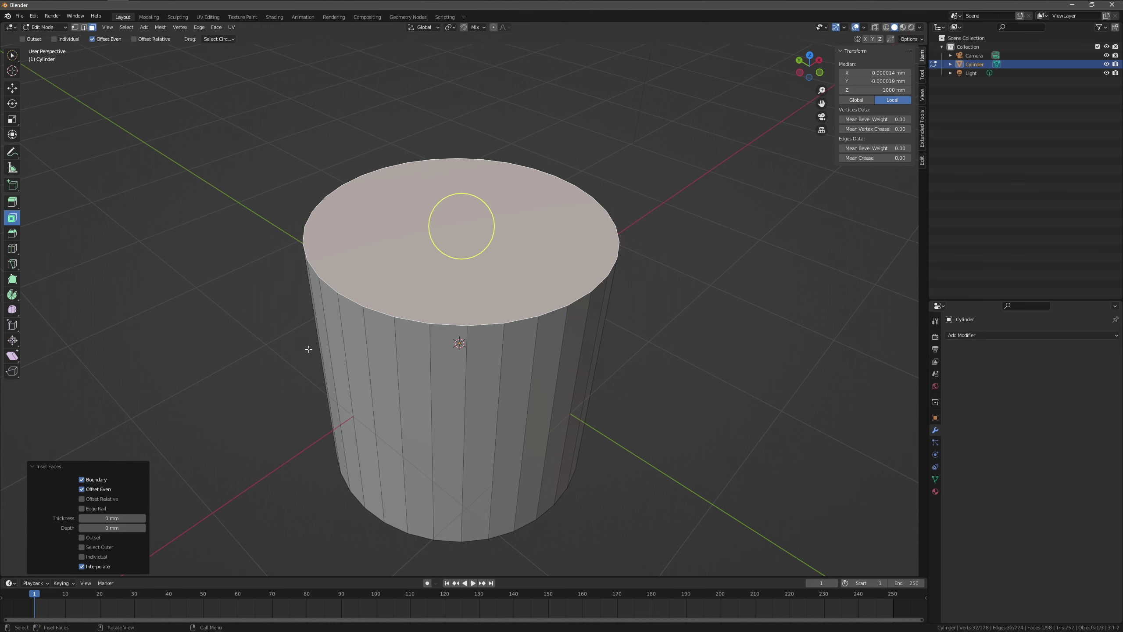
{"action": "left_click", "coordinate": [275, 336]}
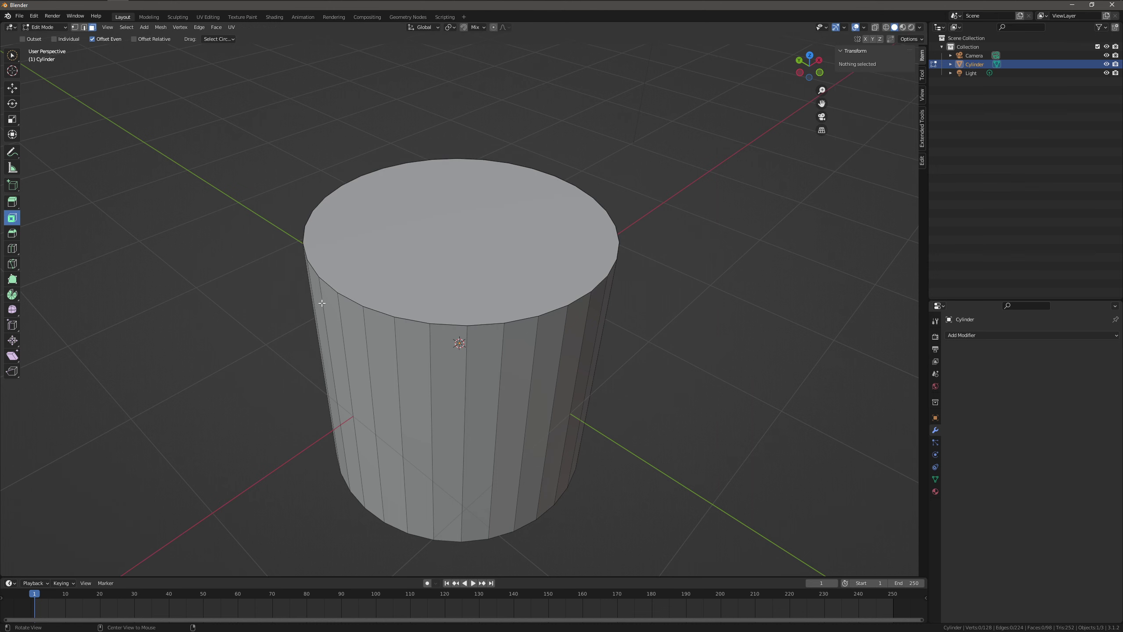
Revert to the plain 64-vertex, 34-face cylinder and reselect its top face
{"action": "scroll", "coordinate": [498, 376], "scroll_direction": "up", "scroll_amount": 4}
{"action": "scroll", "coordinate": [526, 389], "scroll_direction": "up", "scroll_amount": 2}
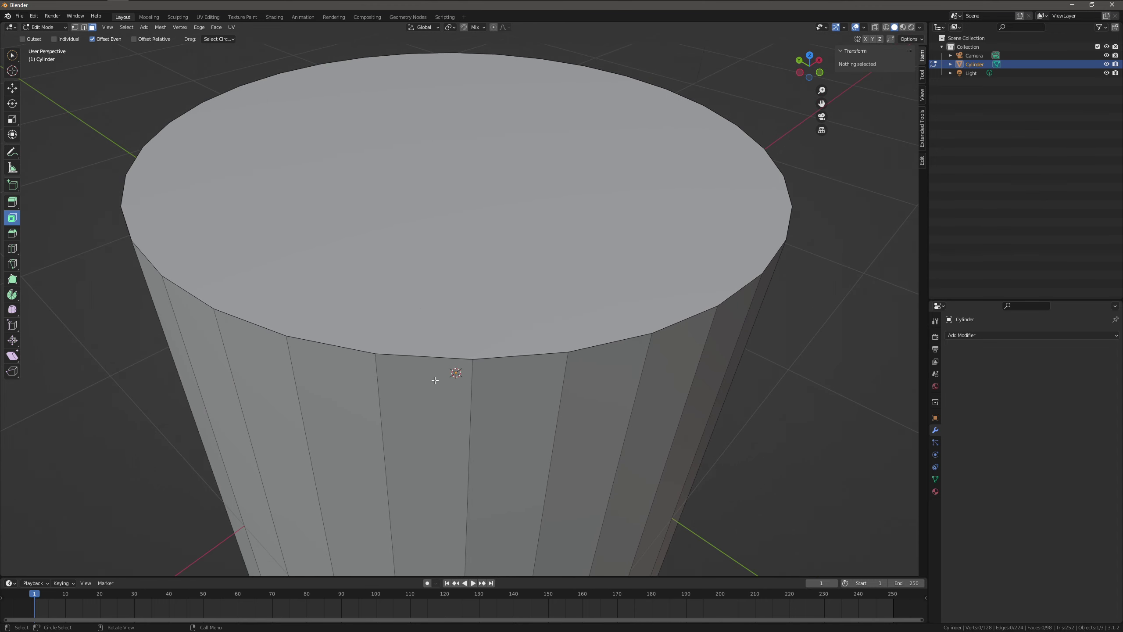
{"action": "scroll", "coordinate": [435, 380], "scroll_direction": "down", "scroll_amount": 3}
{"action": "scroll", "coordinate": [482, 284], "scroll_direction": "down", "scroll_amount": 1}
{"action": "scroll", "coordinate": [372, 183], "scroll_direction": "down", "scroll_amount": 2}
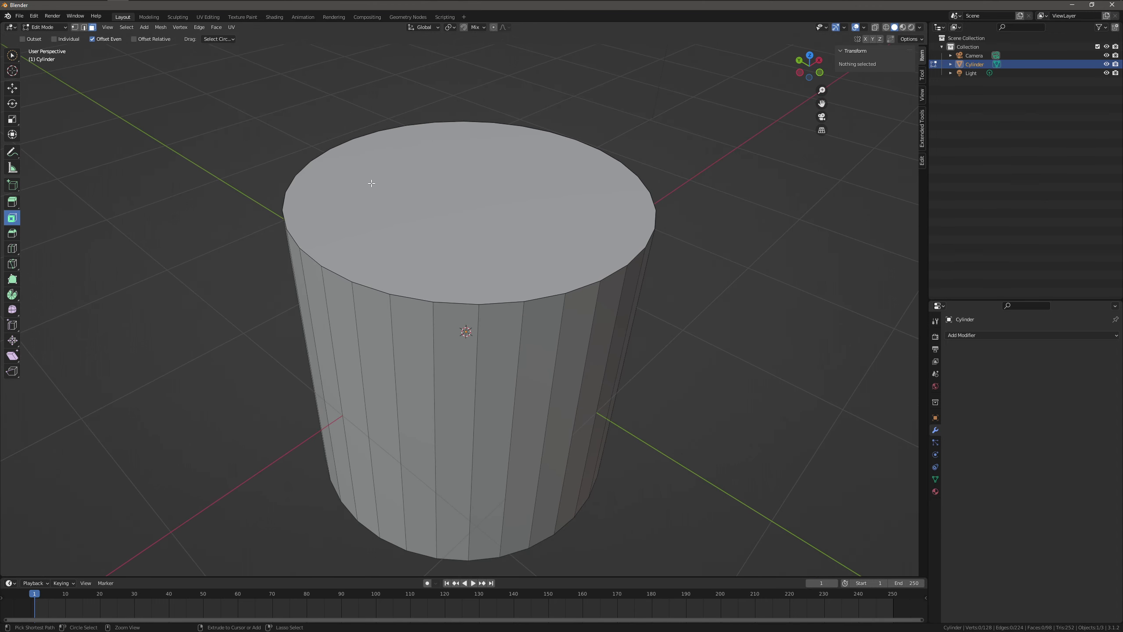
{"action": "left_click", "coordinate": [372, 183]}
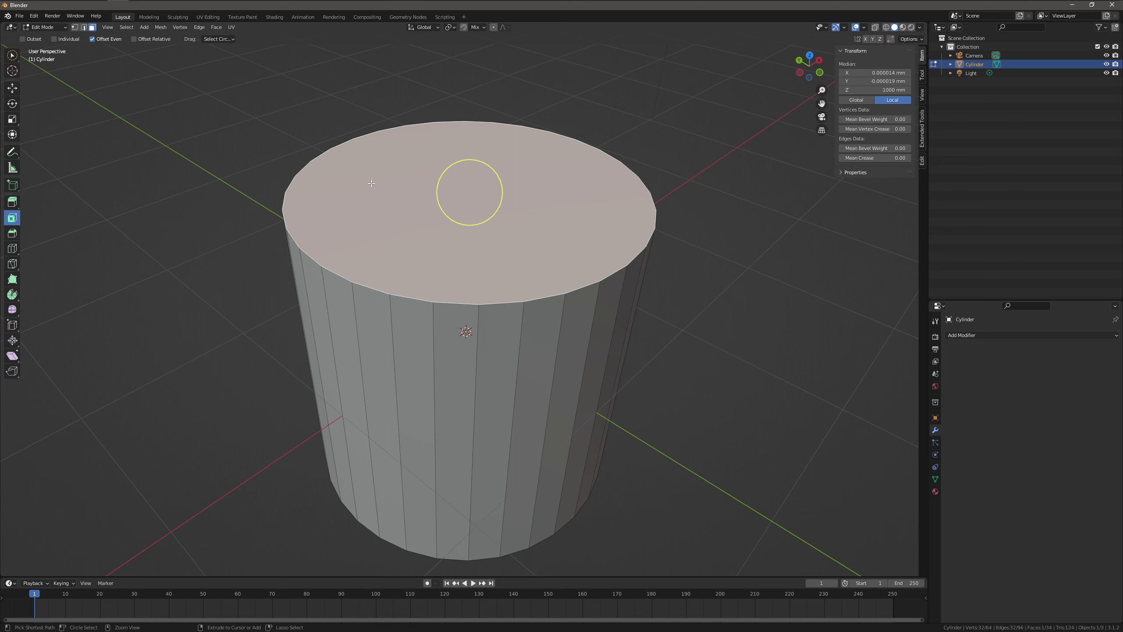
{"action": "key", "text": "alt+a"}
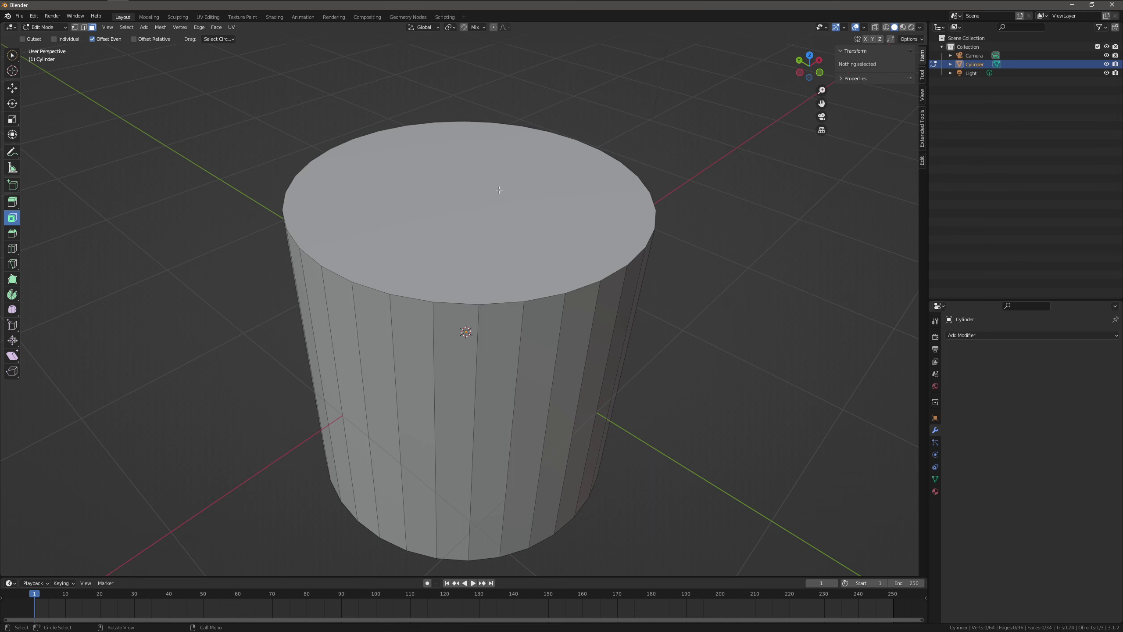
{"action": "left_click", "coordinate": [498, 193]}
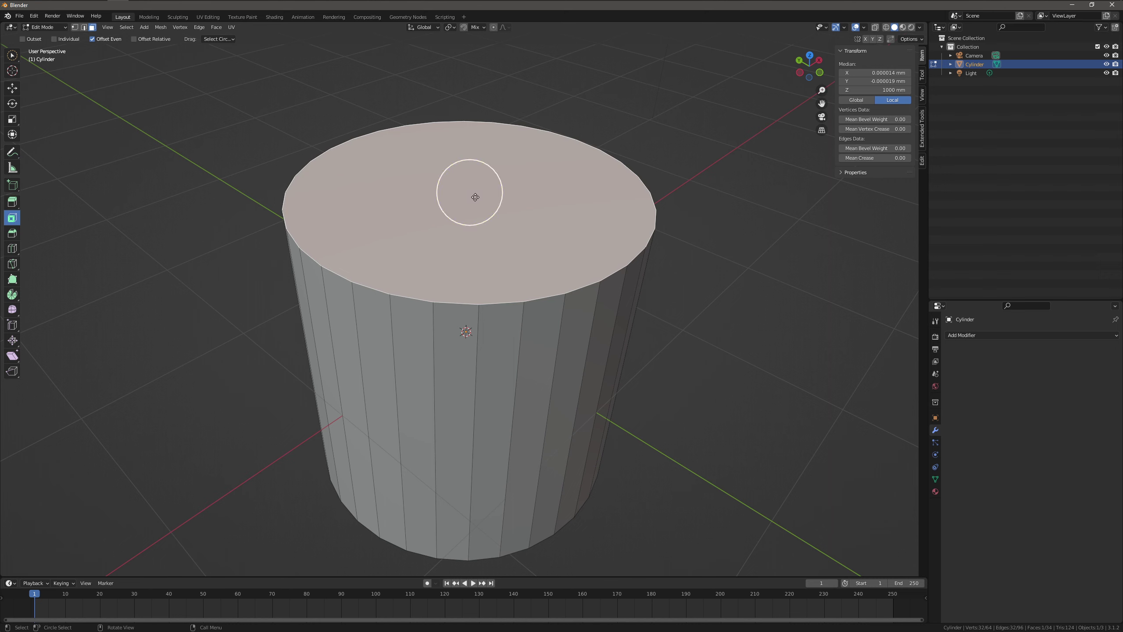
Undo a trial raised inset on the top face and begin a new 0 mm inset
{"action": "mouse_move", "coordinate": [470, 195]}
{"action": "left_mouse_down"}
{"action": "mouse_move", "coordinate": [570, 236]}
{"action": "mouse_move", "coordinate": [597, 218]}
{"action": "mouse_move", "coordinate": [342, 324]}
{"action": "mouse_move", "coordinate": [425, 315]}
{"action": "mouse_move", "coordinate": [464, 161]}
{"action": "mouse_move", "coordinate": [471, 238]}
{"action": "mouse_move", "coordinate": [473, 181]}
{"action": "mouse_move", "coordinate": [454, 211]}
{"action": "mouse_move", "coordinate": [473, 189]}
{"action": "mouse_move", "coordinate": [469, 200]}
{"action": "left_mouse_up"}
{"action": "key", "text": "ctrl"}
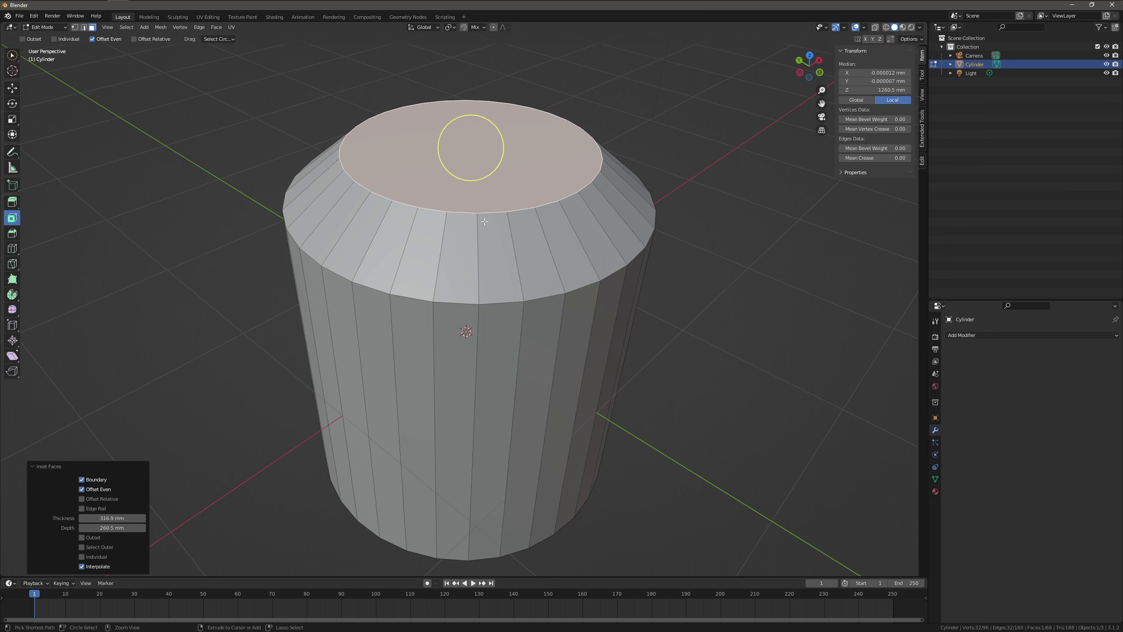
{"action": "key", "text": "ctrl+z"}
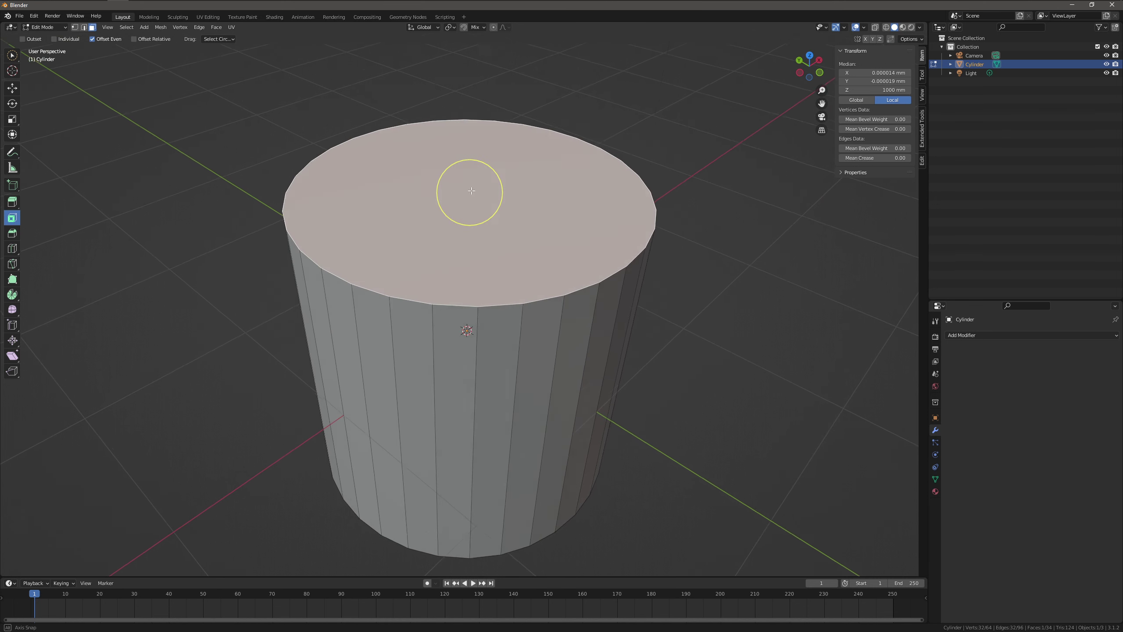
{"action": "left_click_drag", "start_coordinate": [472, 191], "coordinate": [466, 202]}
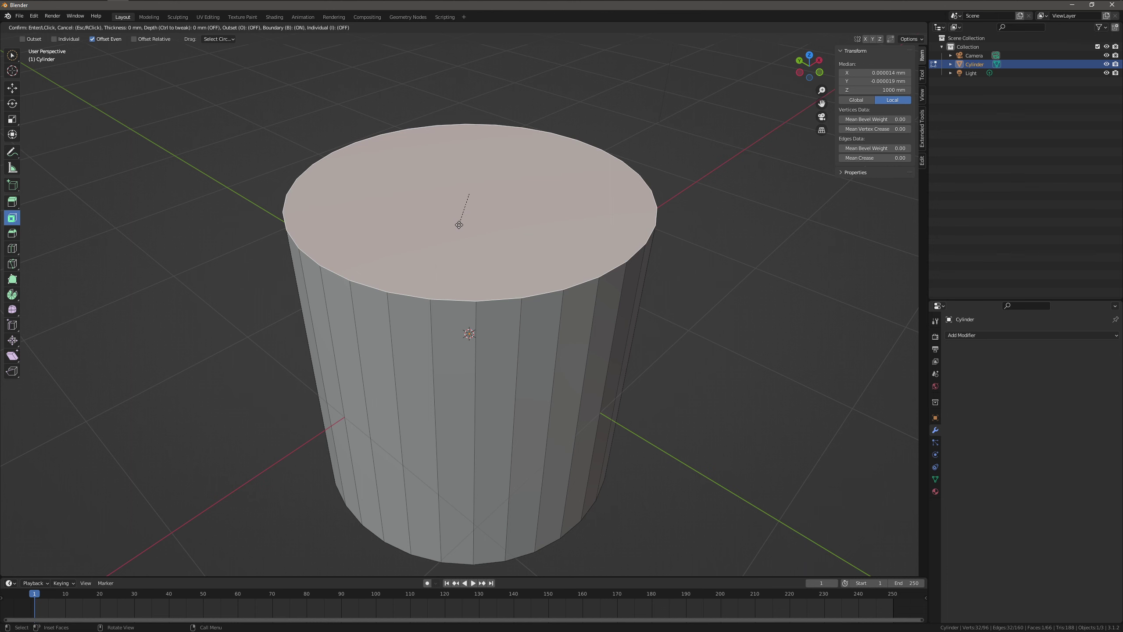
Raise the top face 384.9 mm with an inset depth, adding a side edge ring
{"action": "key", "text": "ctrl"}
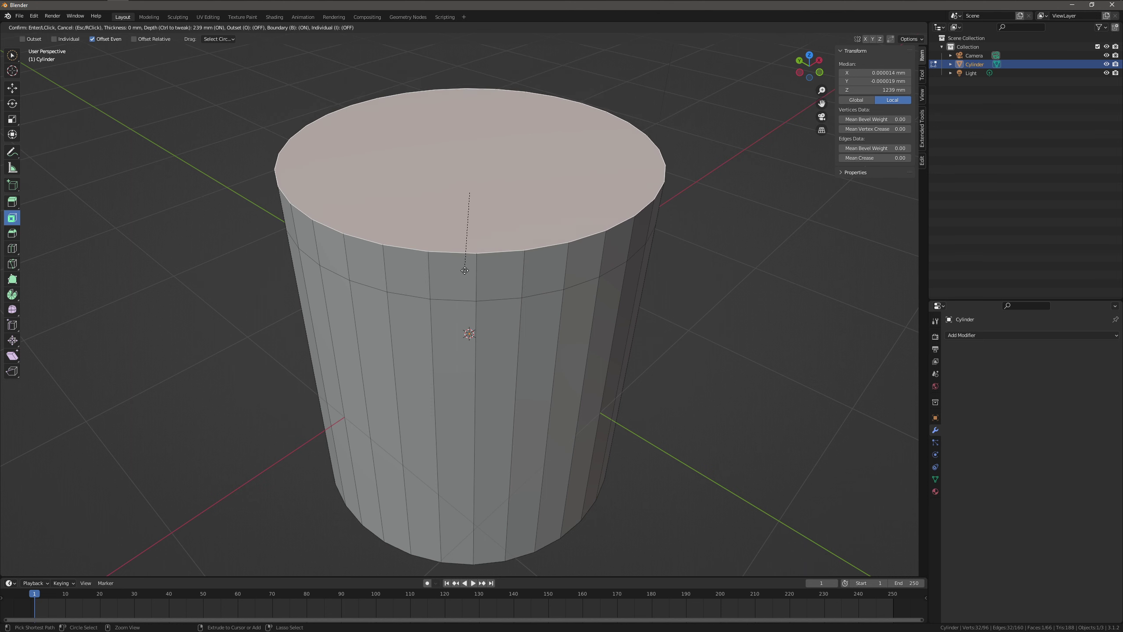
{"action": "left_click", "coordinate": [472, 234]}
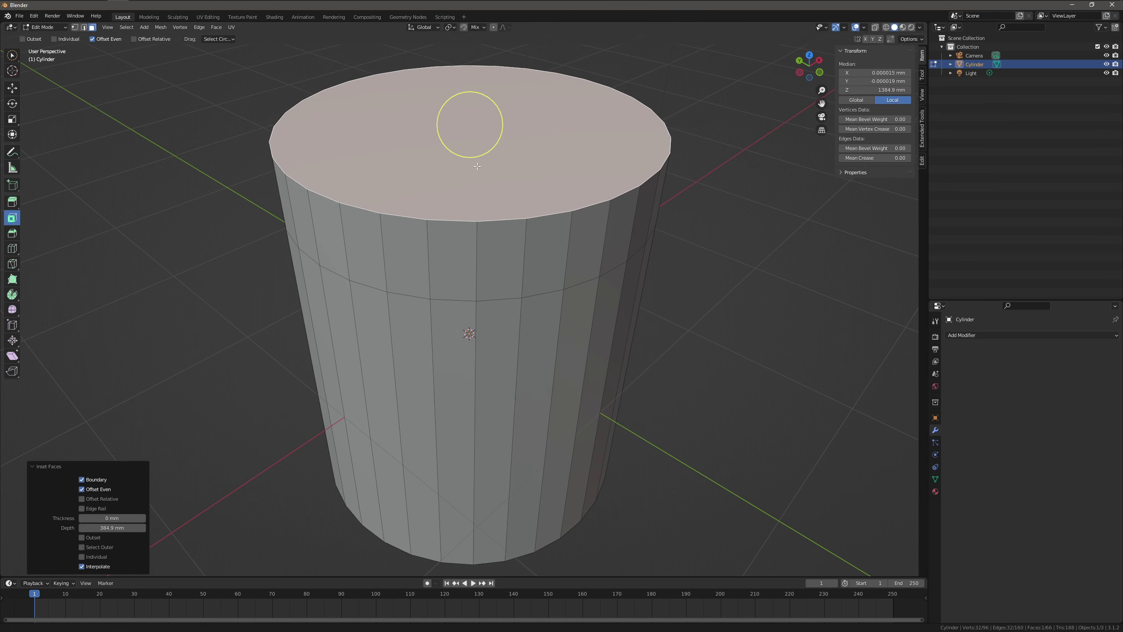
{"action": "middle_click_drag", "start_coordinate": [477, 166], "coordinate": [458, 192], "text": "shift"}
Deselect the top face, then reselect the raised top face
{"action": "key", "text": "c"}
{"action": "left_click", "coordinate": [459, 191], "text": "shift"}
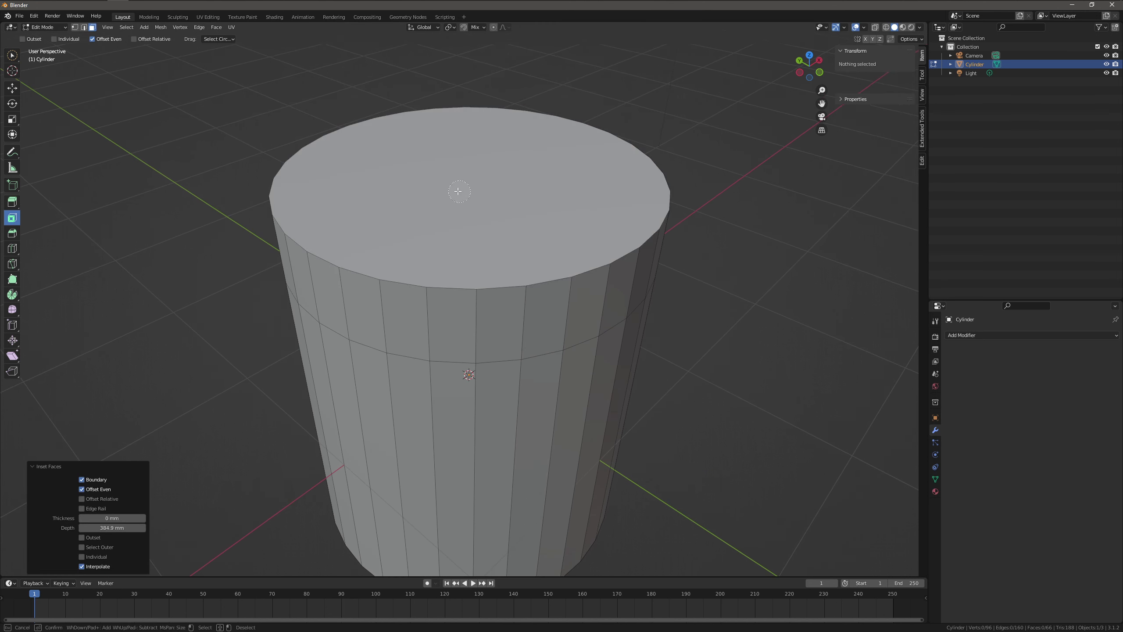
{"action": "key", "text": "Escape"}
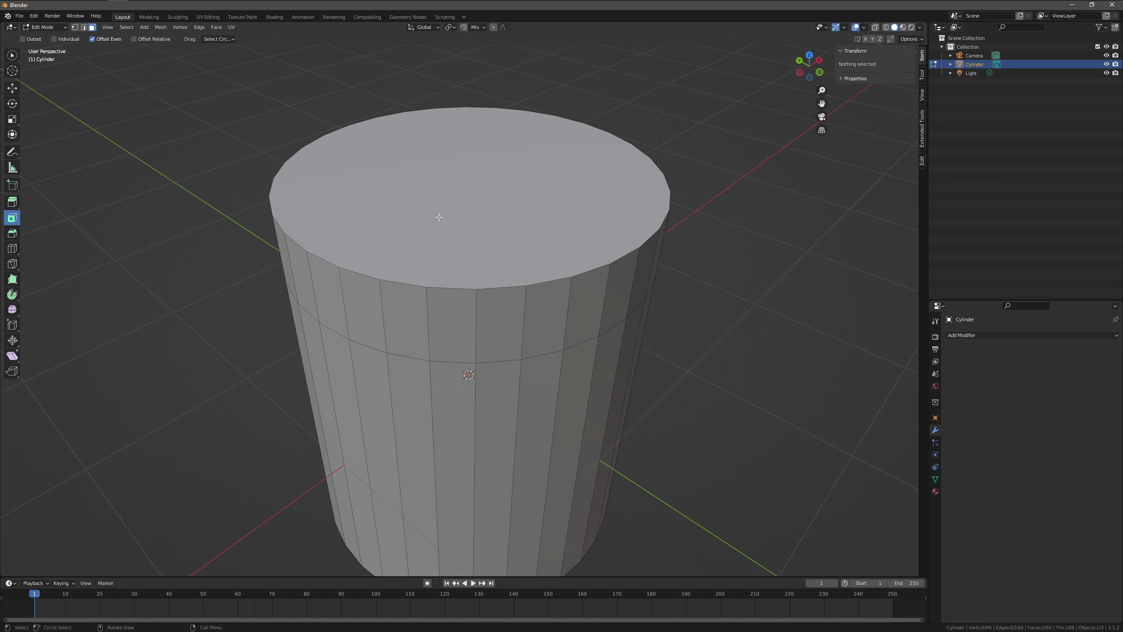
{"action": "left_click_drag", "start_coordinate": [439, 217], "coordinate": [464, 197]}
{"action": "key", "text": "i"}
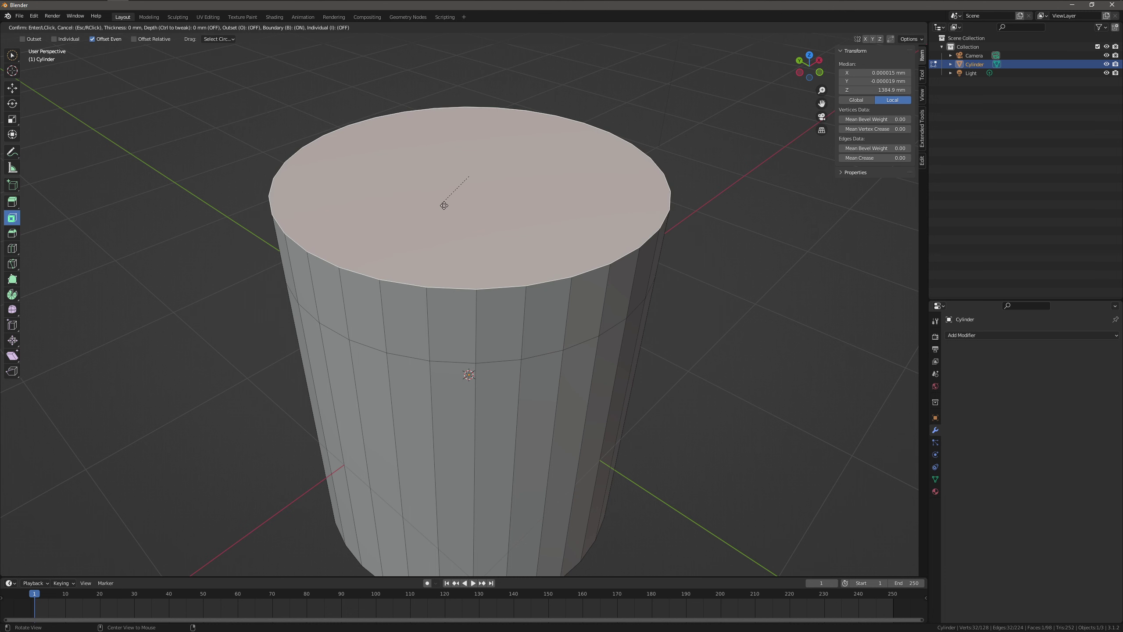
Inset the top face again and scale the inner disc to 0.737, leaving a rim ring
{"action": "left_click", "coordinate": [482, 191]}
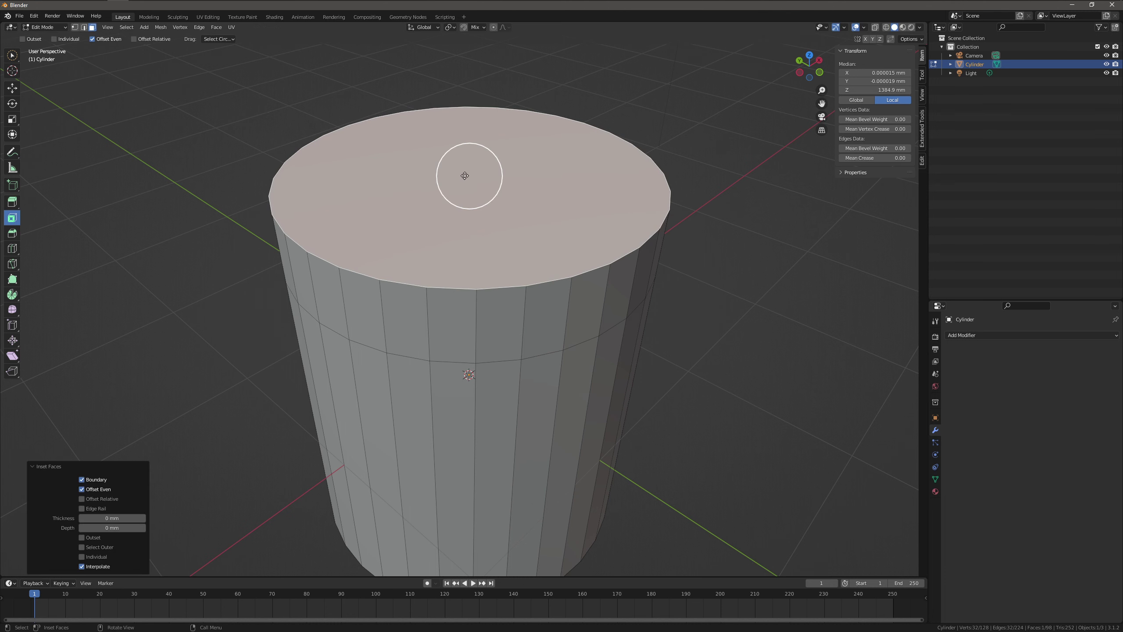
{"action": "left_click_drag", "start_coordinate": [465, 175], "coordinate": [466, 181]}
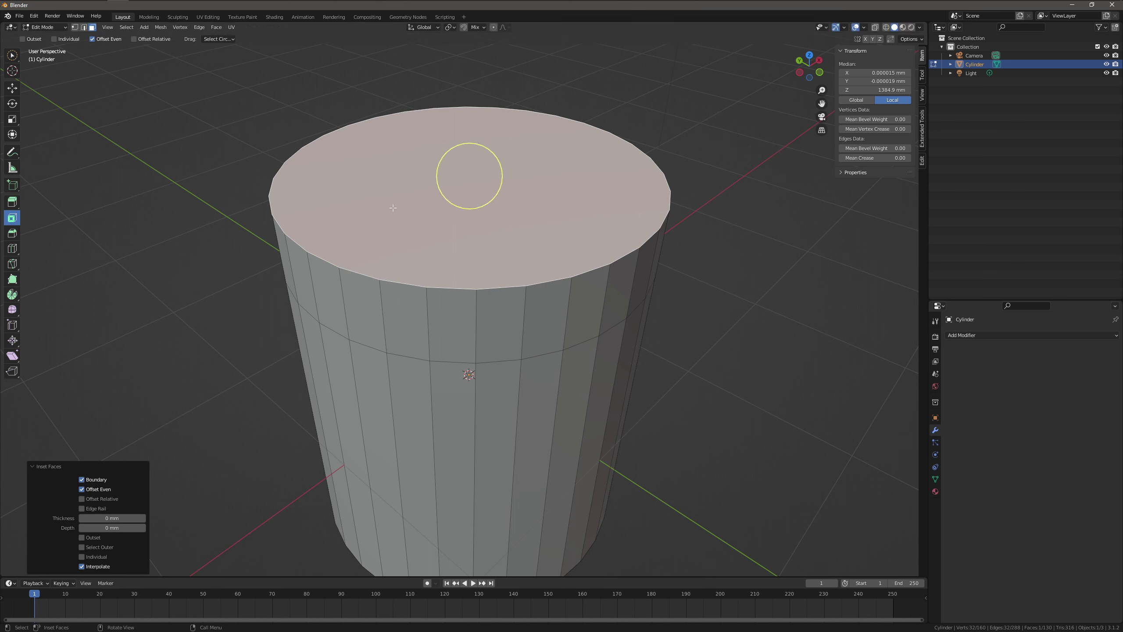
{"action": "left_click", "coordinate": [12, 117]}
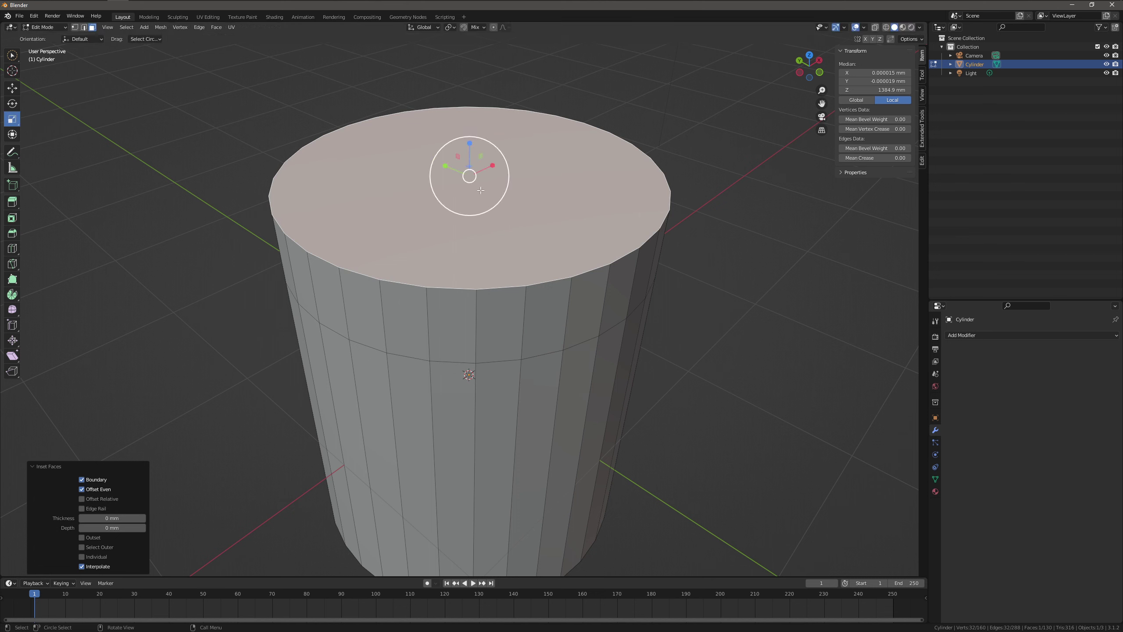
{"action": "key", "text": "s"}
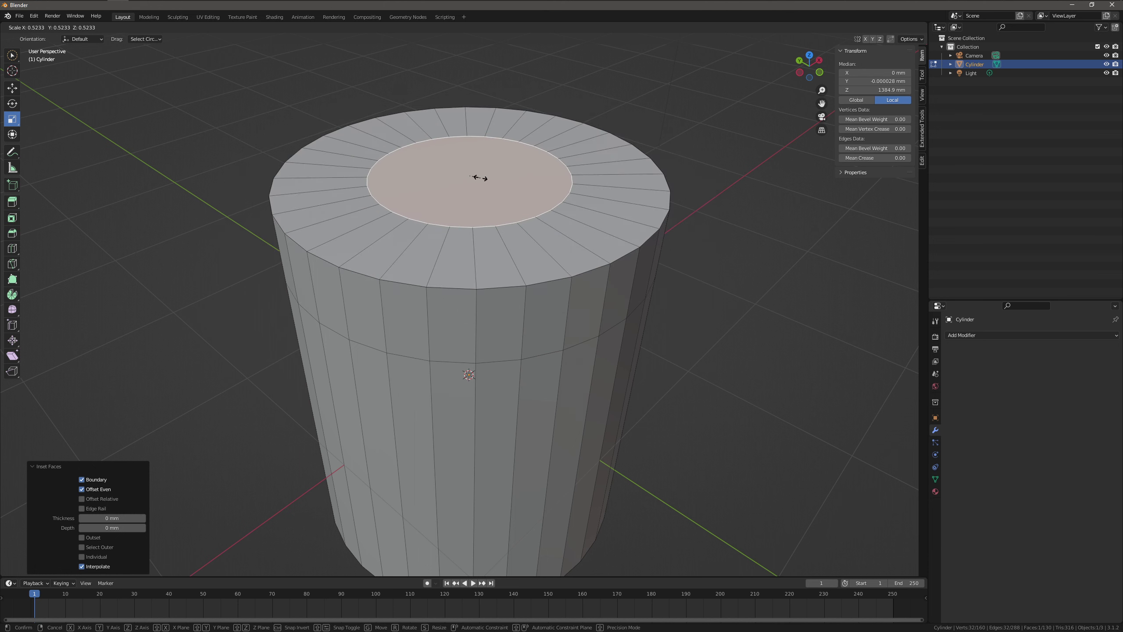
{"action": "left_click", "coordinate": [477, 186]}
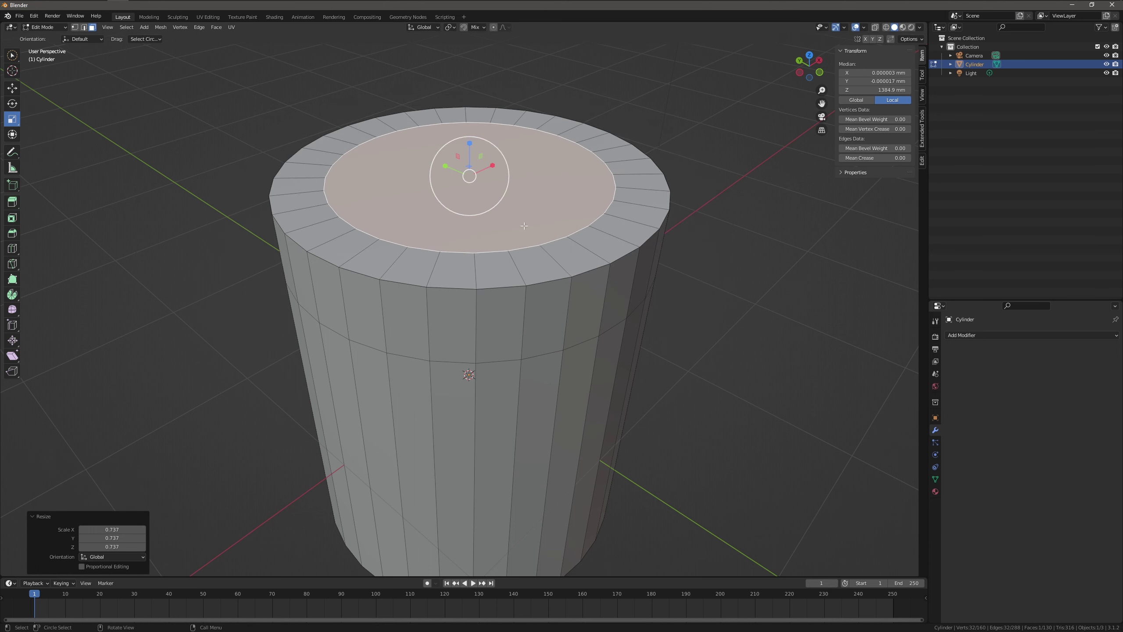
{"action": "middle_click_drag", "start_coordinate": [514, 267], "coordinate": [514, 301]}
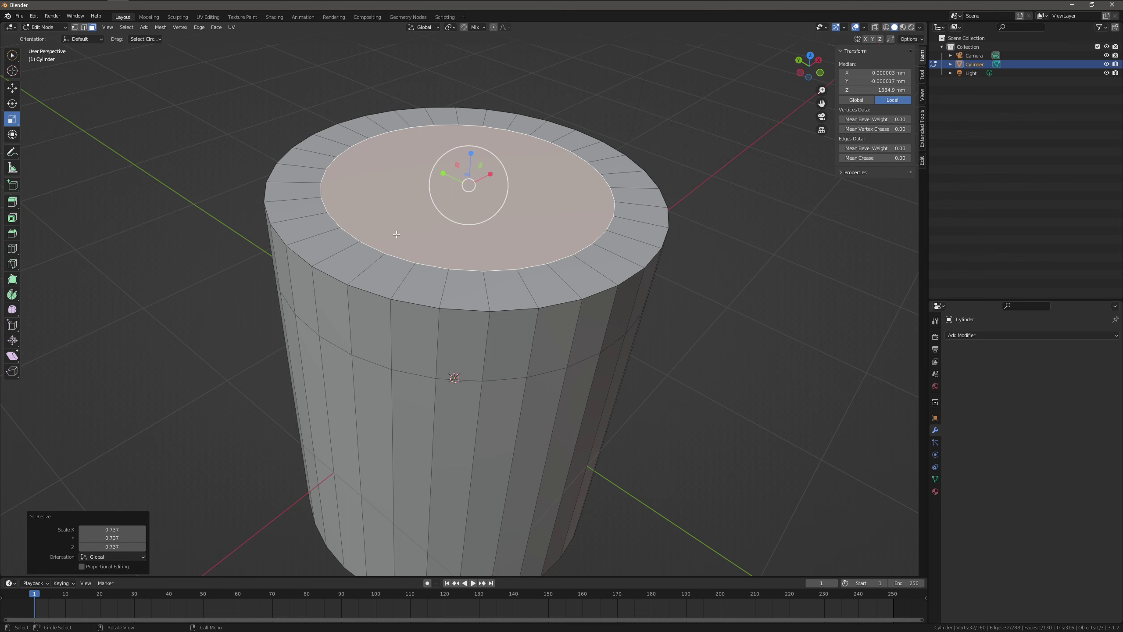
{"action": "left_click", "coordinate": [224, 289]}
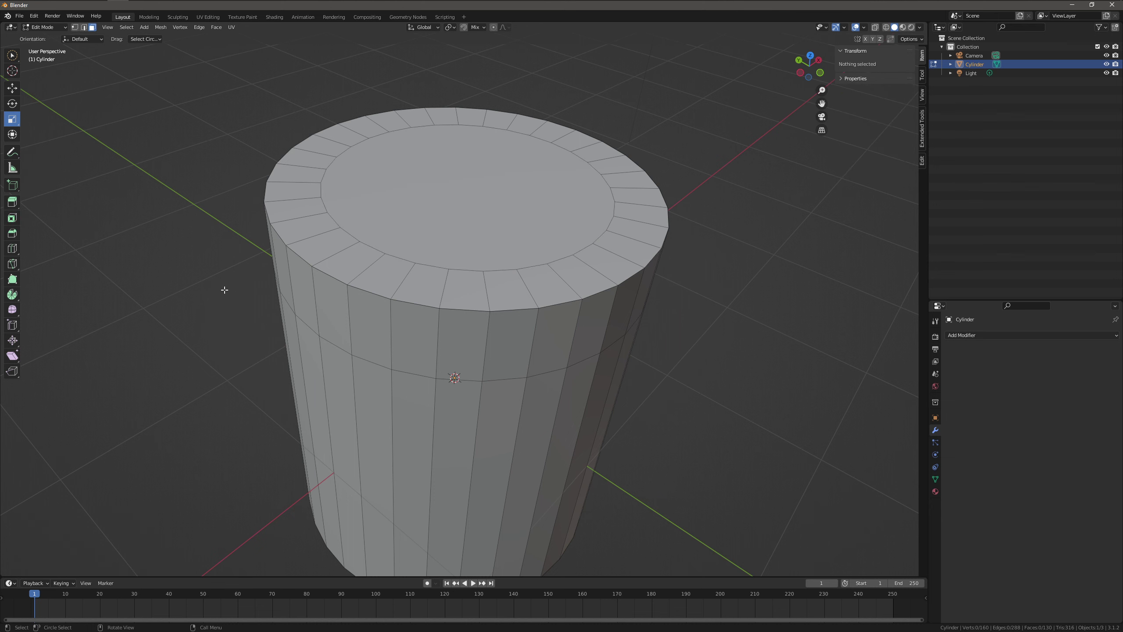
Inset the inner top face by 33.68 mm to form a narrow ring inside the rim
{"action": "left_click", "coordinate": [403, 217]}
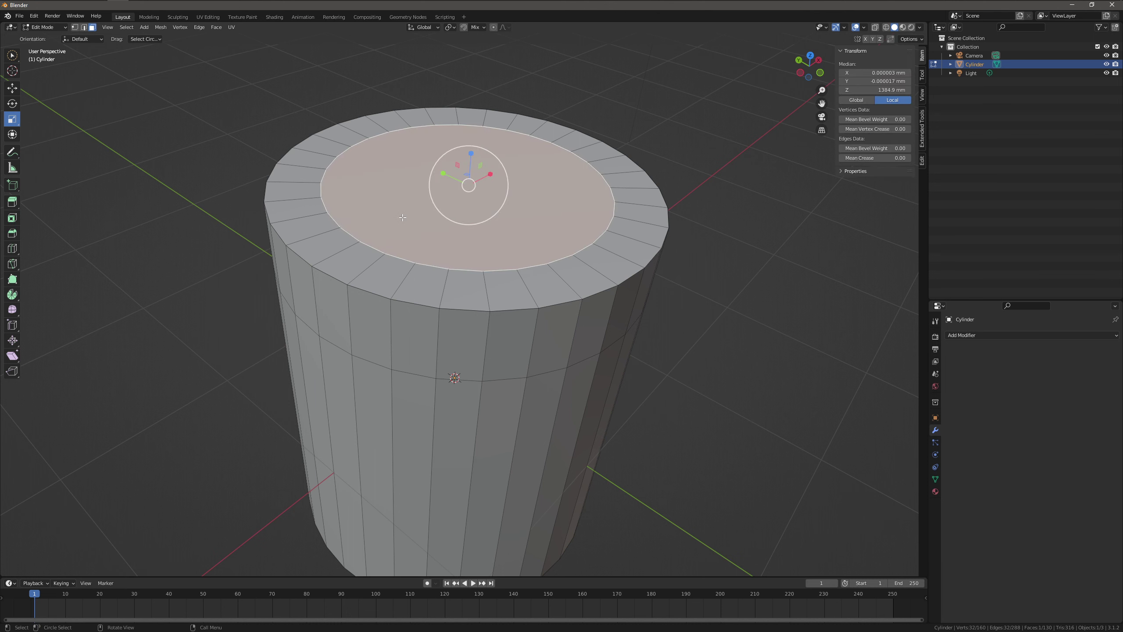
{"action": "left_click", "coordinate": [12, 224]}
{"action": "mouse_move", "coordinate": [476, 191]}
{"action": "left_mouse_down"}
{"action": "mouse_move", "coordinate": [476, 158]}
{"action": "mouse_move", "coordinate": [459, 201]}
{"action": "mouse_move", "coordinate": [474, 170]}
{"action": "mouse_move", "coordinate": [476, 186]}
{"action": "mouse_move", "coordinate": [539, 183]}
{"action": "mouse_move", "coordinate": [431, 186]}
{"action": "mouse_move", "coordinate": [476, 183]}
{"action": "mouse_move", "coordinate": [471, 168]}
{"action": "mouse_move", "coordinate": [459, 228]}
{"action": "mouse_move", "coordinate": [447, 223]}
{"action": "mouse_move", "coordinate": [476, 163]}
{"action": "mouse_move", "coordinate": [474, 111]}
{"action": "mouse_move", "coordinate": [486, 196]}
{"action": "mouse_move", "coordinate": [413, 182]}
{"action": "left_mouse_up"}
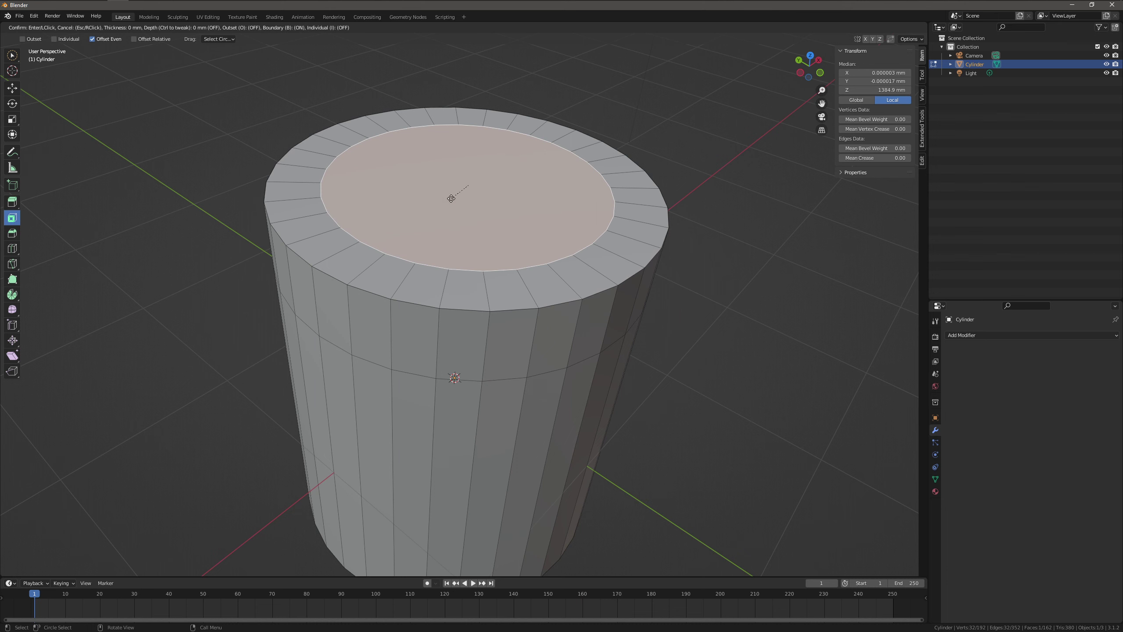
{"action": "mouse_move", "coordinate": [454, 141]}
{"action": "left_mouse_down"}
{"action": "mouse_move", "coordinate": [496, 180]}
{"action": "mouse_move", "coordinate": [456, 188]}
{"action": "mouse_move", "coordinate": [459, 176]}
{"action": "mouse_move", "coordinate": [464, 188]}
{"action": "left_mouse_up"}
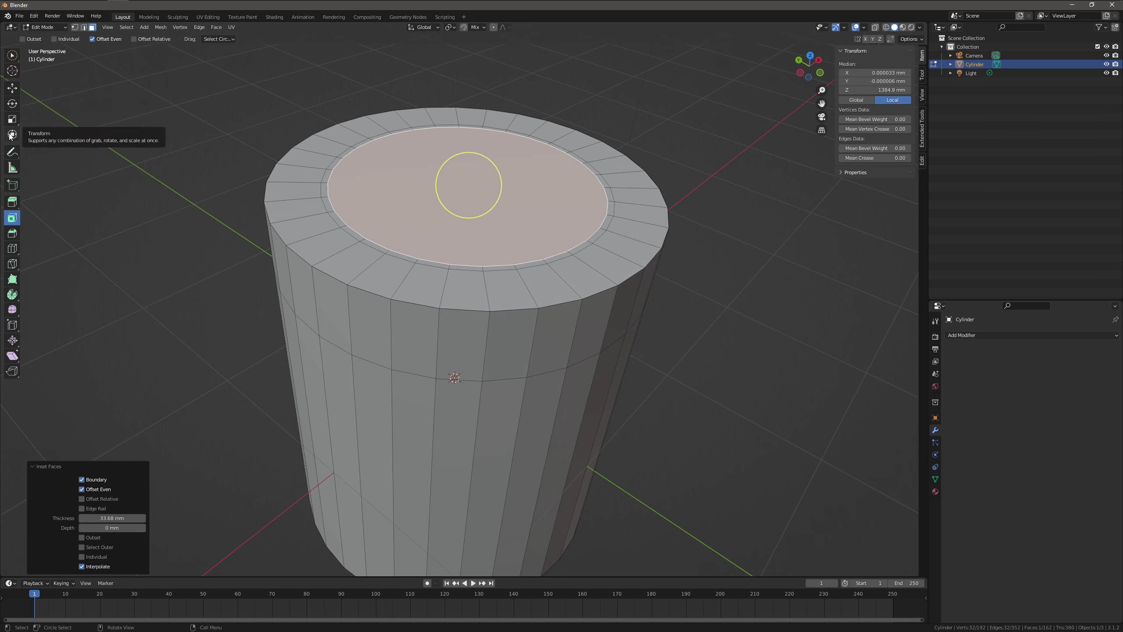
Scale the inner top disc to 0.663 and inset it once more, reaching 224 vertices
{"action": "left_click", "coordinate": [12, 108]}
{"action": "left_click", "coordinate": [12, 118]}
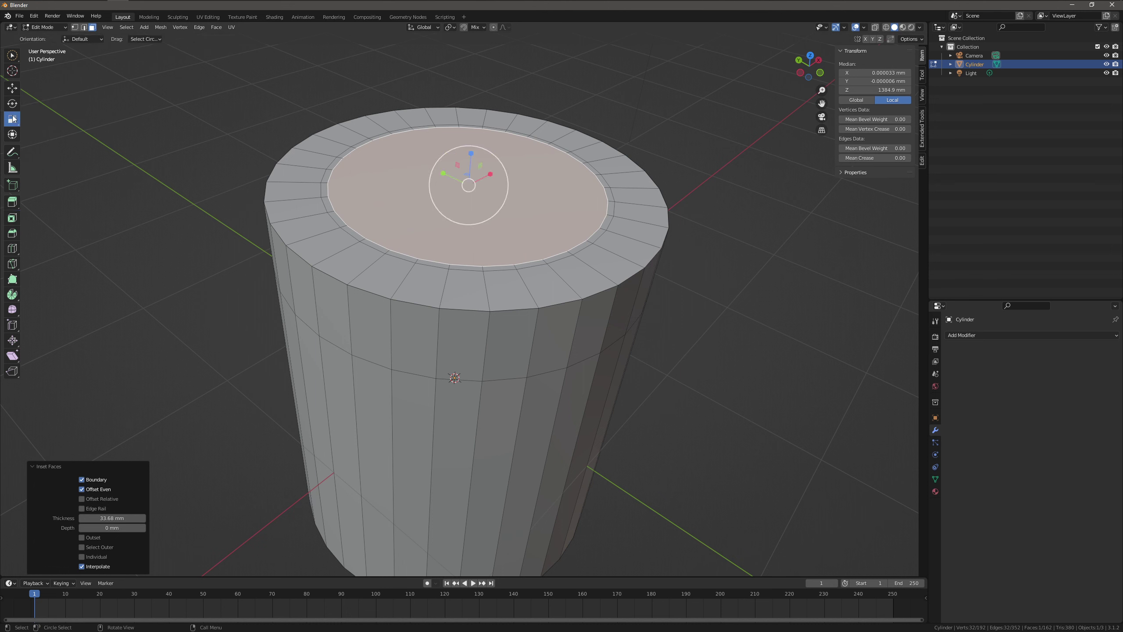
{"action": "left_click_drag", "start_coordinate": [458, 195], "coordinate": [458, 193]}
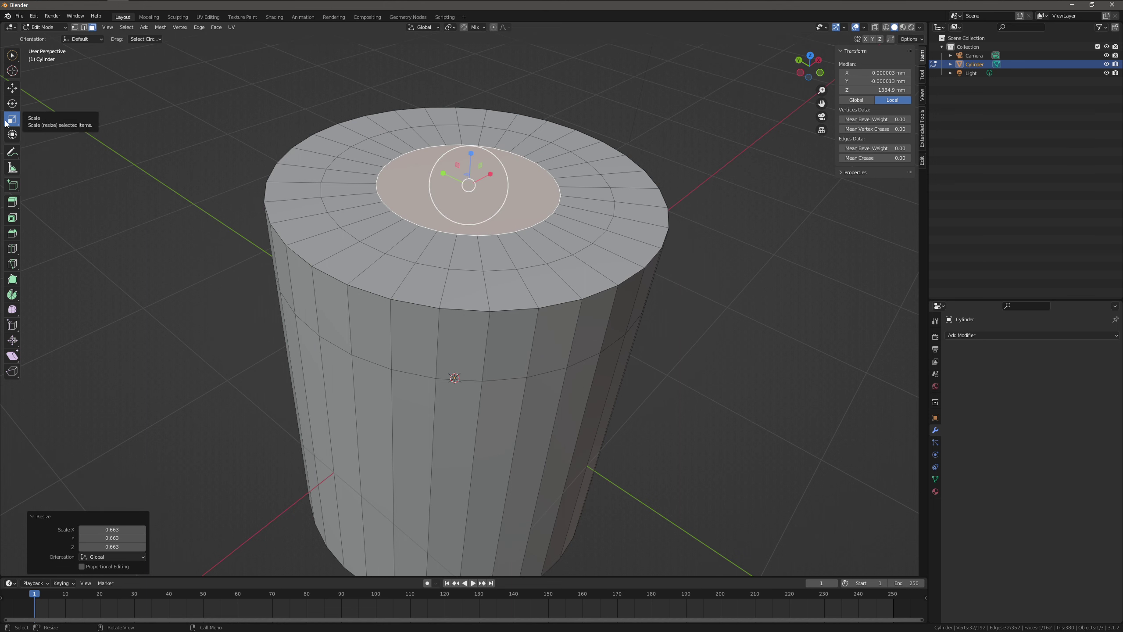
{"action": "left_click", "coordinate": [18, 213]}
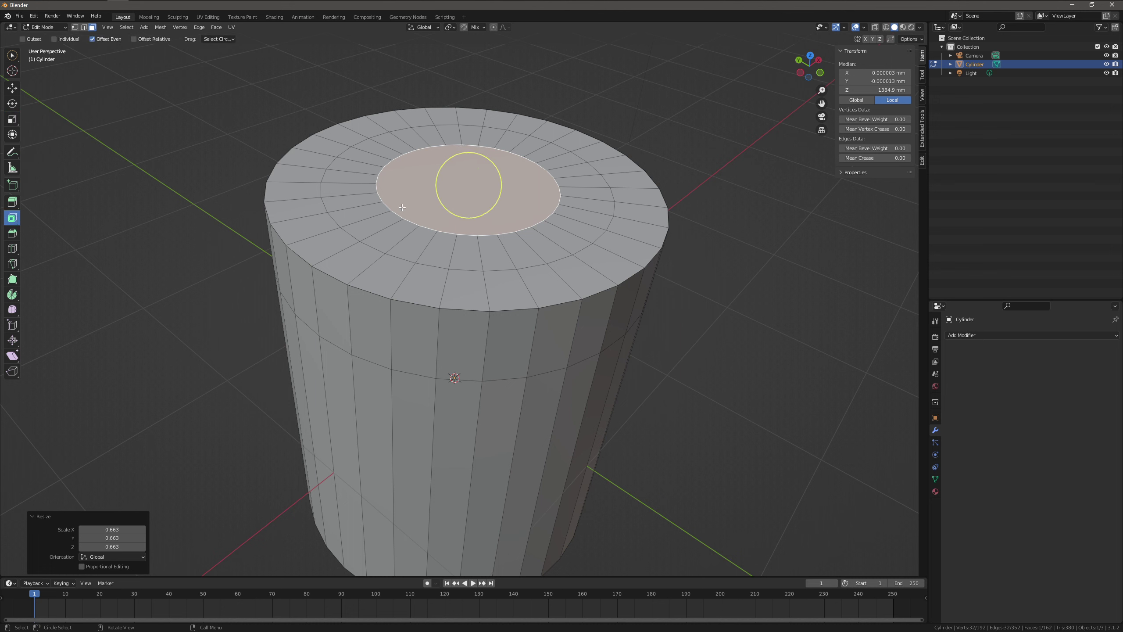
{"action": "mouse_move", "coordinate": [464, 202]}
{"action": "left_mouse_down"}
{"action": "mouse_move", "coordinate": [472, 177]}
{"action": "mouse_move", "coordinate": [470, 188]}
{"action": "left_mouse_up"}
{"action": "left_click", "coordinate": [470, 286]}
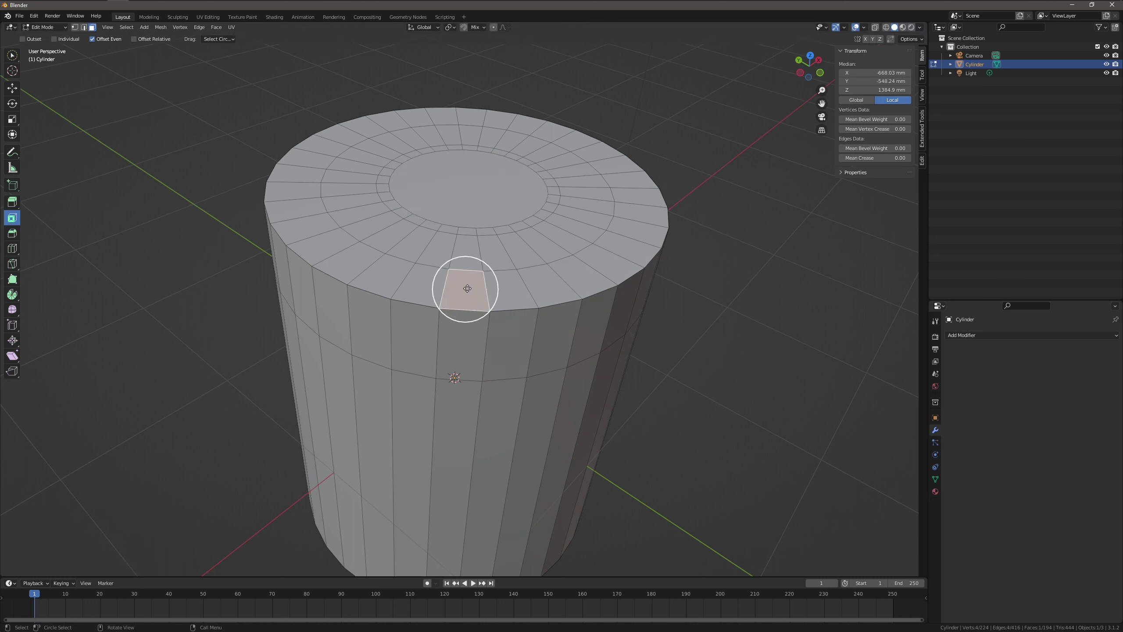
Inset one quad of the outer top ring by 15.46 mm, after discarding a zero-thickness try
{"action": "mouse_move", "coordinate": [467, 288]}
{"action": "left_mouse_down"}
{"action": "mouse_move", "coordinate": [466, 268]}
{"action": "mouse_move", "coordinate": [435, 366]}
{"action": "left_mouse_up"}
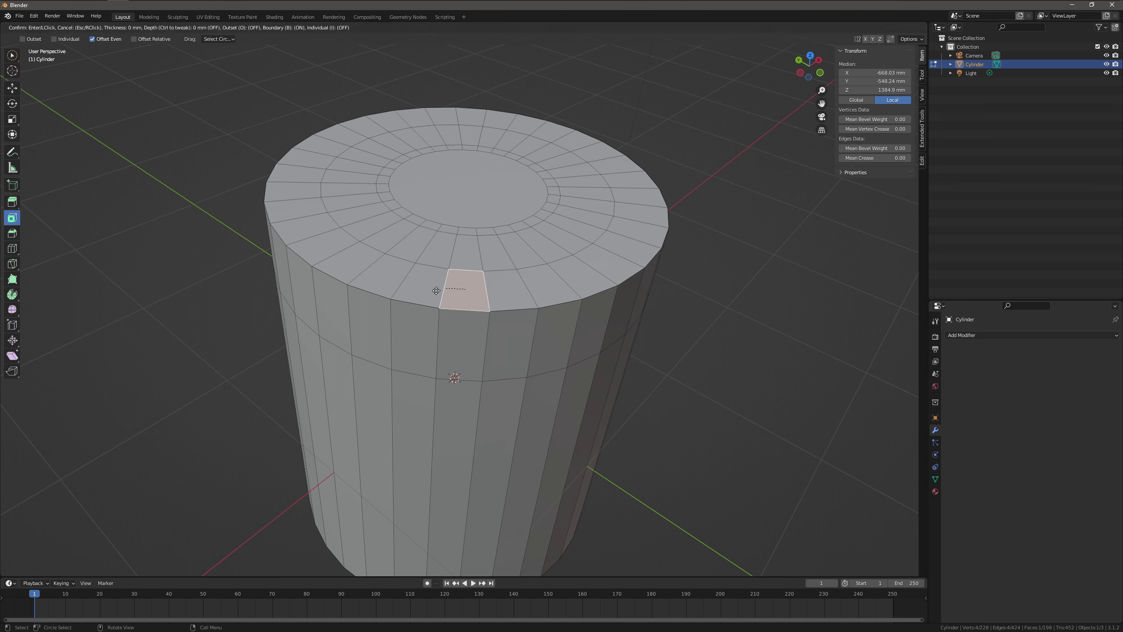
{"action": "left_click_drag", "start_coordinate": [474, 273], "coordinate": [471, 290]}
{"action": "left_click", "coordinate": [471, 287]}
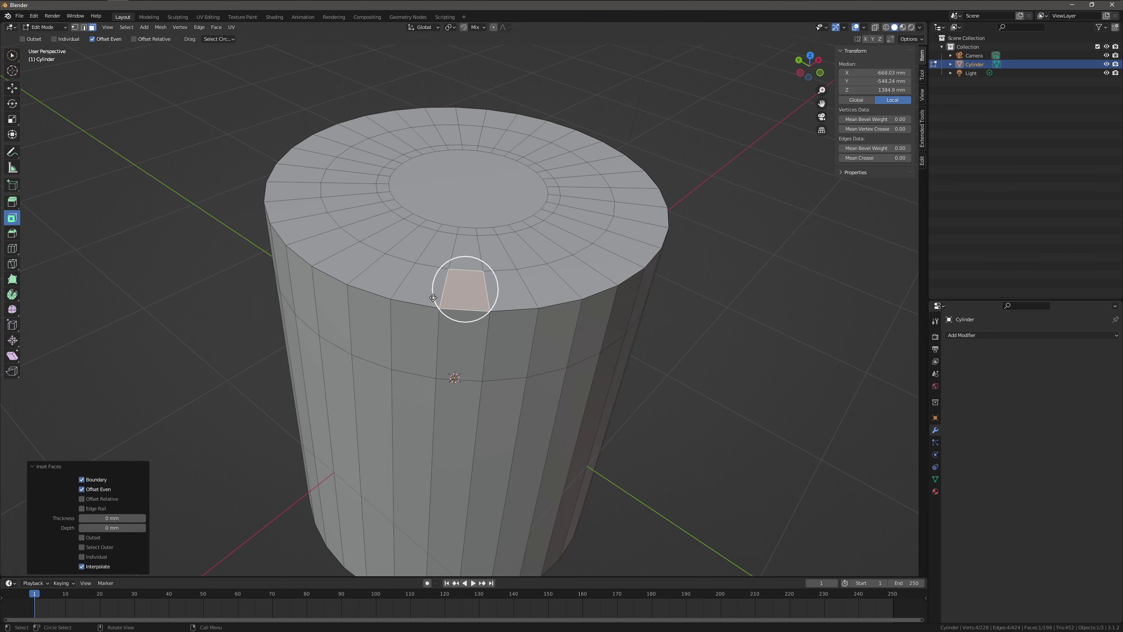
{"action": "left_click", "coordinate": [411, 250]}
{"action": "left_click_drag", "start_coordinate": [413, 248], "coordinate": [417, 247]}
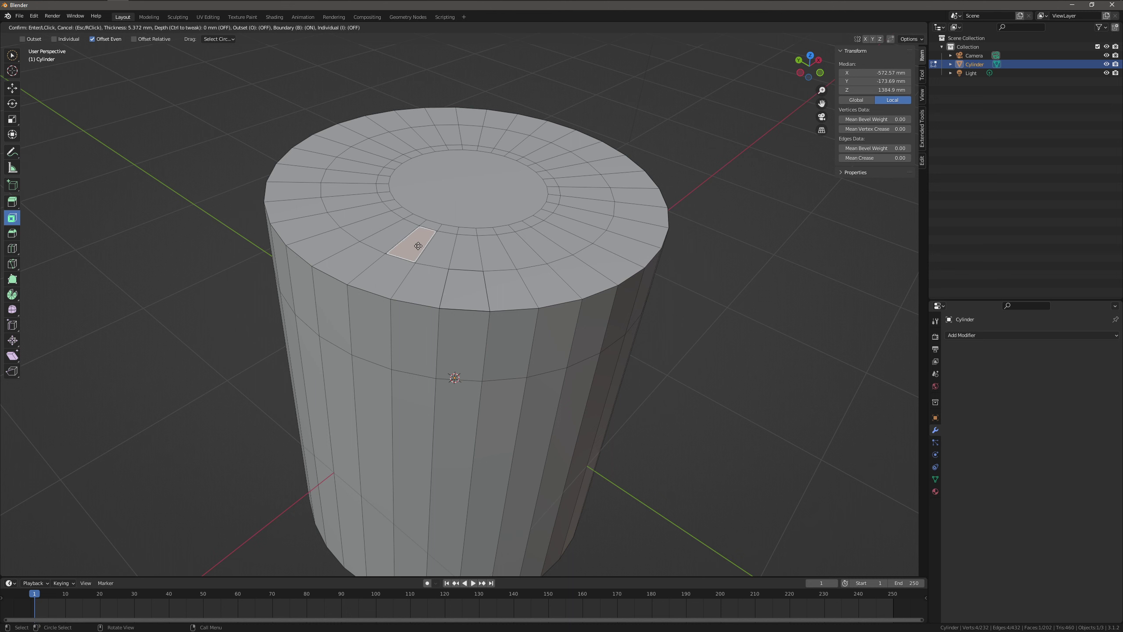
{"action": "mouse_move", "coordinate": [417, 246]}
{"action": "left_mouse_down"}
{"action": "mouse_move", "coordinate": [419, 234]}
{"action": "mouse_move", "coordinate": [415, 245]}
{"action": "left_mouse_up"}
{"action": "mouse_move", "coordinate": [414, 245]}
{"action": "middle_mouse_down"}
{"action": "mouse_move", "coordinate": [477, 328]}
{"action": "mouse_move", "coordinate": [453, 369]}
{"action": "mouse_move", "coordinate": [455, 260]}
{"action": "middle_mouse_up"}
Inset a tall side face into a thin sliver panel
{"action": "left_click", "coordinate": [461, 262]}
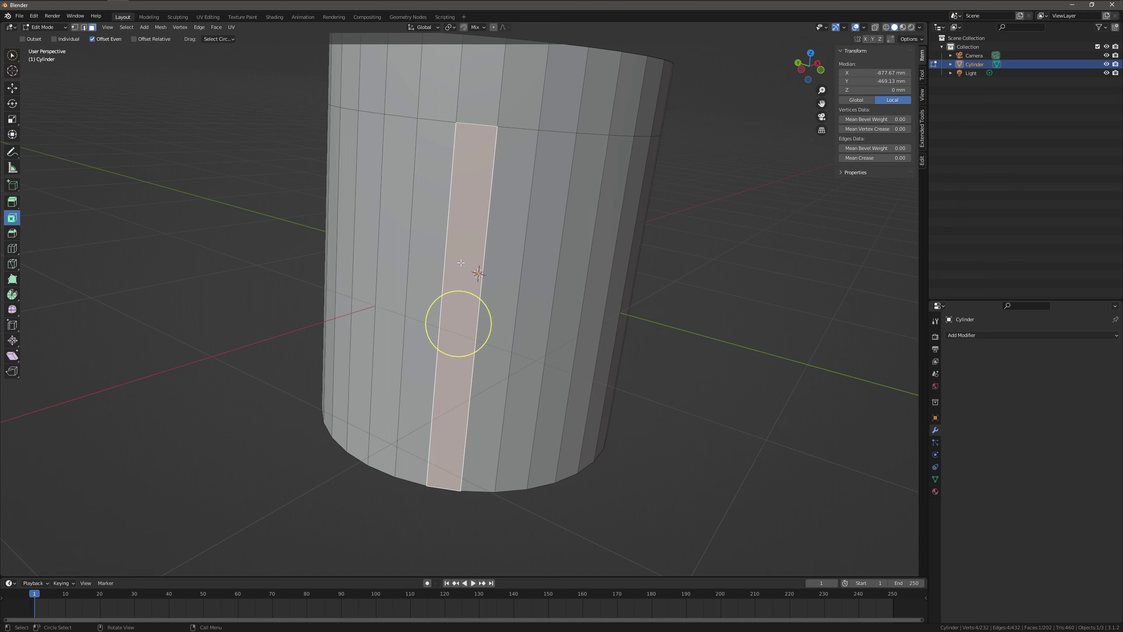
{"action": "mouse_move", "coordinate": [458, 303]}
{"action": "left_mouse_down"}
{"action": "mouse_move", "coordinate": [444, 324]}
{"action": "mouse_move", "coordinate": [462, 329]}
{"action": "left_mouse_up"}
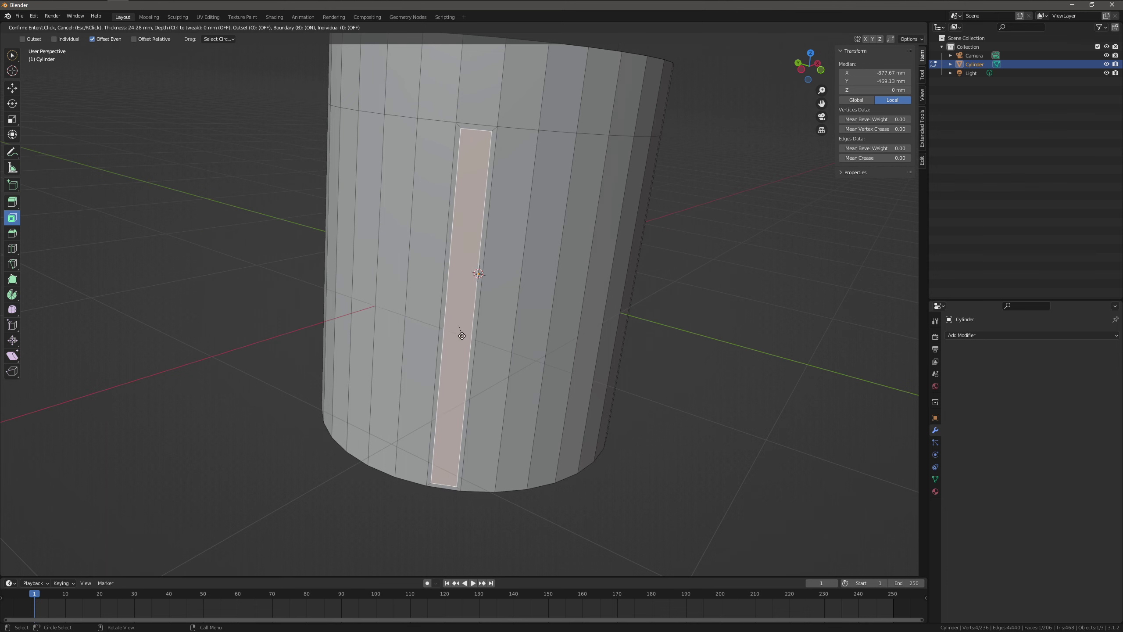
{"action": "left_click_drag", "start_coordinate": [465, 325], "coordinate": [460, 324]}
Select another tall side strip and inset it with a slight inward depth
{"action": "middle_click_drag", "start_coordinate": [446, 304], "coordinate": [463, 307]}
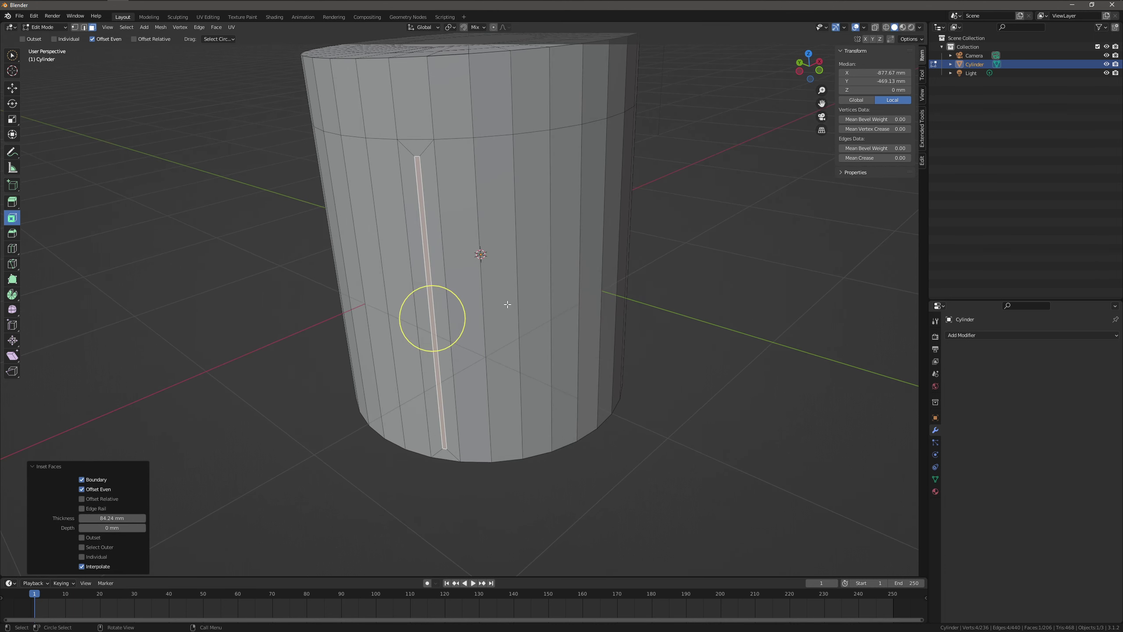
{"action": "left_click", "coordinate": [507, 305]}
{"action": "middle_click_drag", "start_coordinate": [501, 319], "coordinate": [501, 315]}
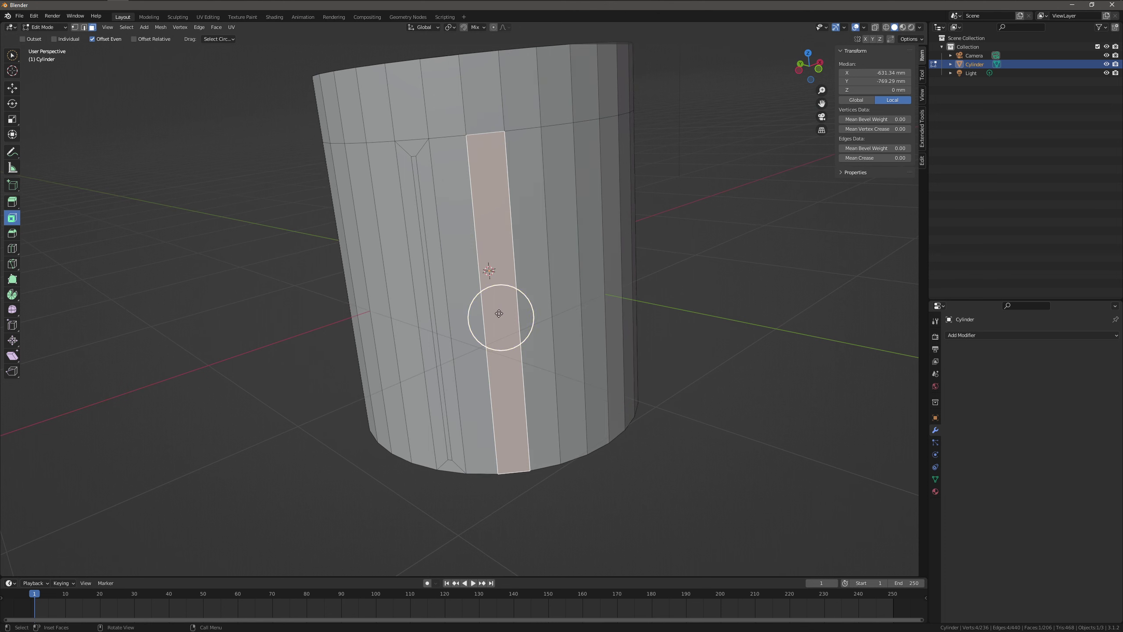
{"action": "key", "text": "i"}
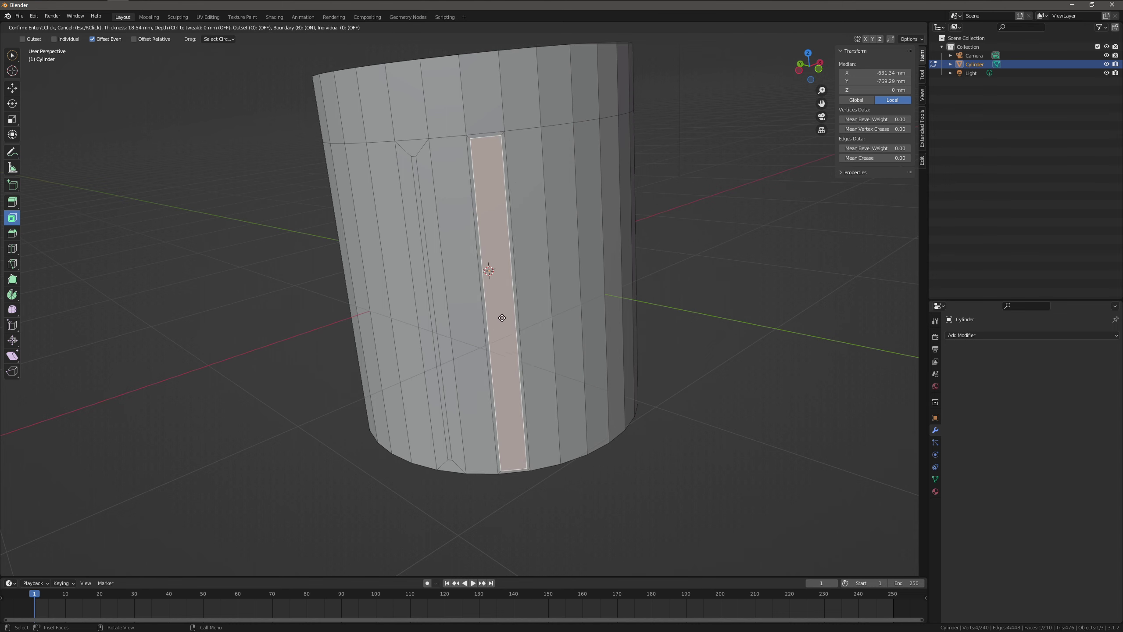
{"action": "key", "text": "ctrl"}
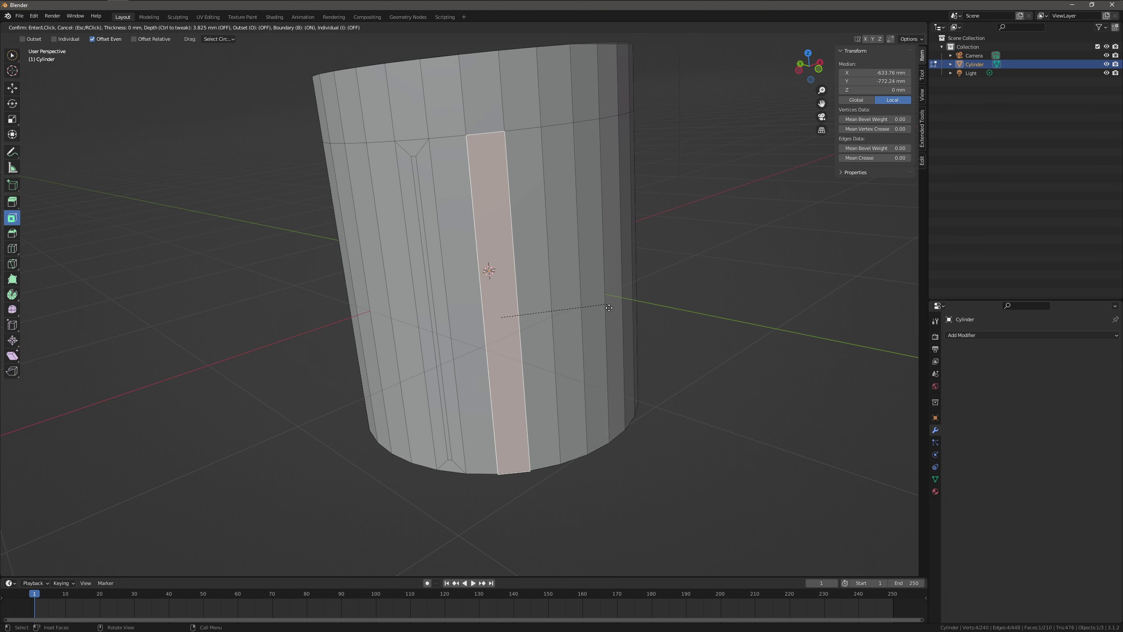
Finish the current strip inset, then inset a neighbouring side strip
{"action": "left_click", "coordinate": [509, 306]}
{"action": "middle_click_drag", "start_coordinate": [509, 306], "coordinate": [432, 330]}
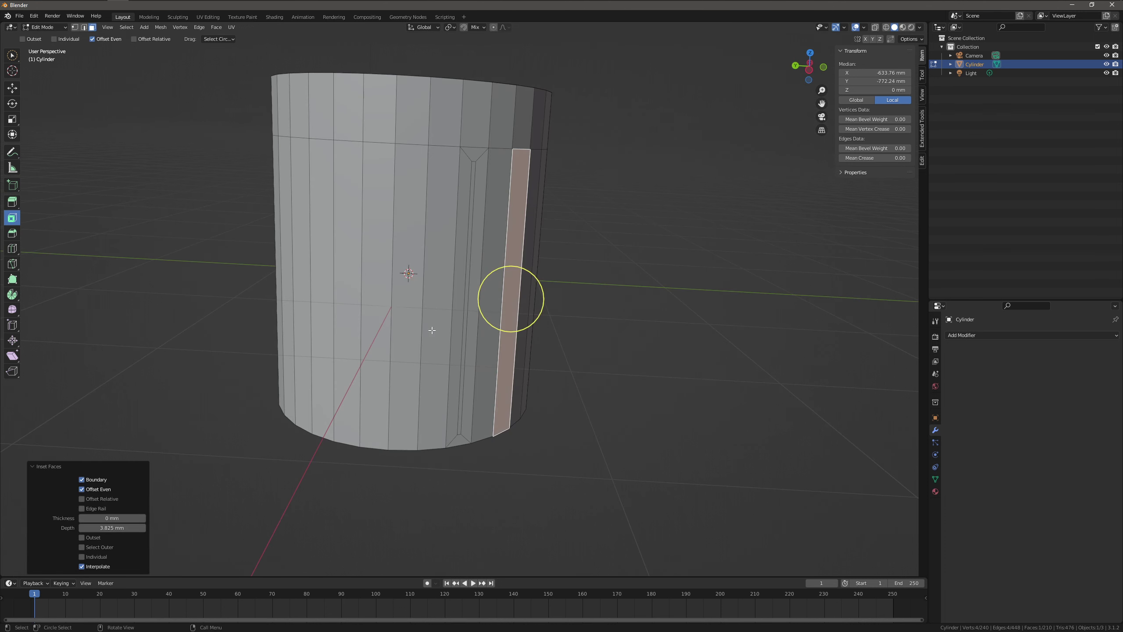
{"action": "left_click", "coordinate": [368, 300]}
{"action": "key", "text": "i"}
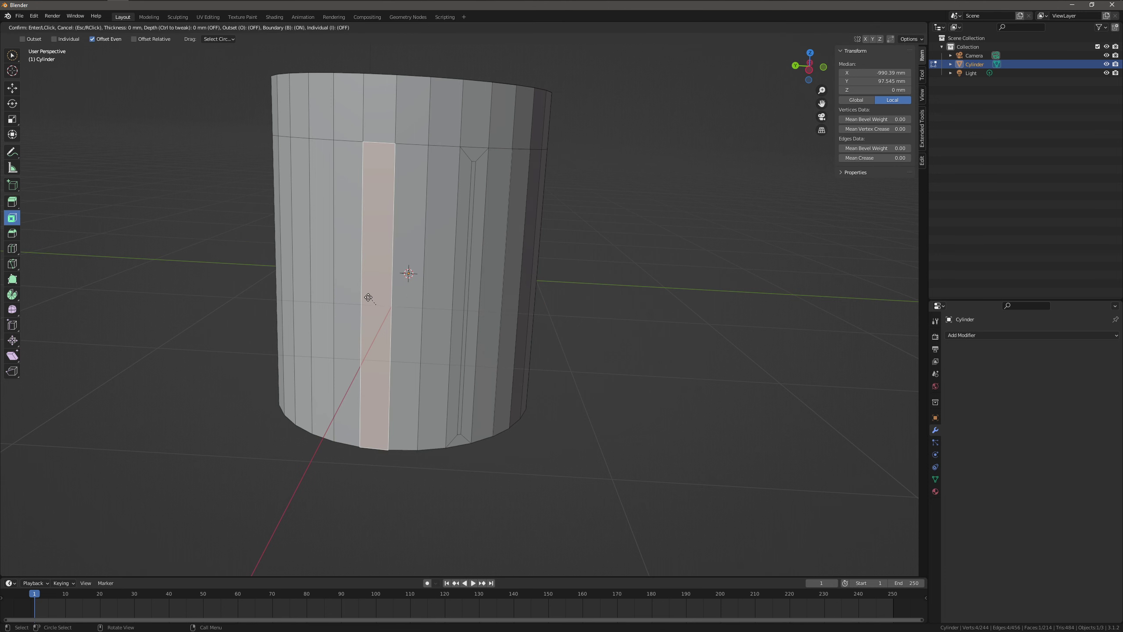
{"action": "left_click", "coordinate": [369, 291]}
Inset another side strip by 2.41 mm
{"action": "middle_click_drag", "start_coordinate": [370, 290], "coordinate": [420, 319]}
{"action": "left_click", "coordinate": [363, 320]}
{"action": "key", "text": "i"}
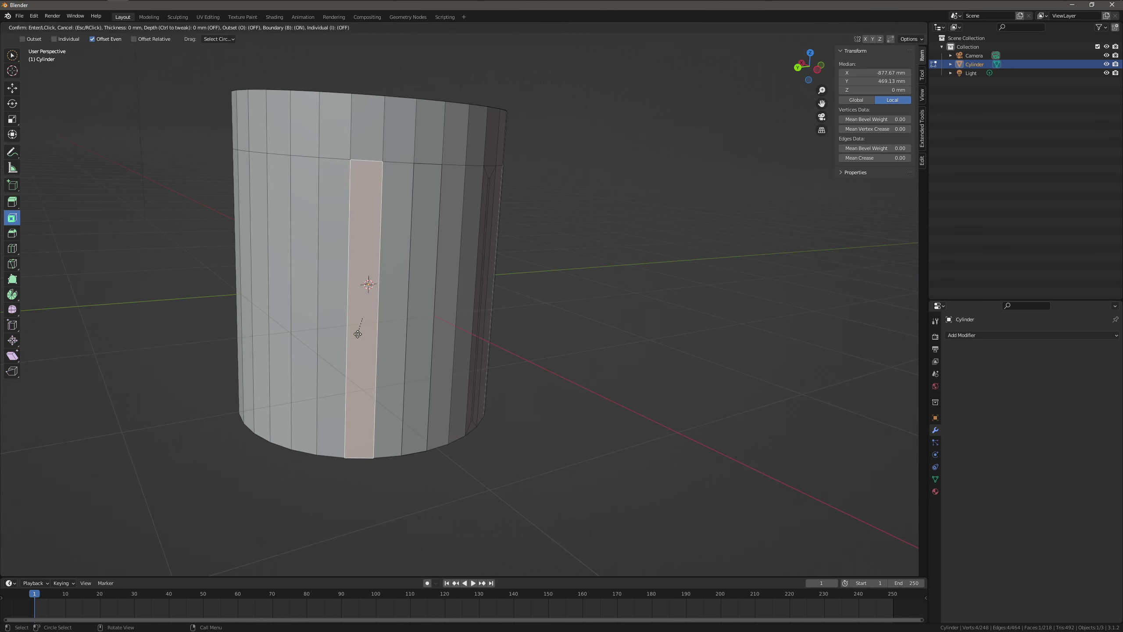
{"action": "left_click", "coordinate": [369, 312]}
Select two adjacent front side faces and inset them together as one wide region
{"action": "middle_click_drag", "start_coordinate": [363, 318], "coordinate": [394, 341]}
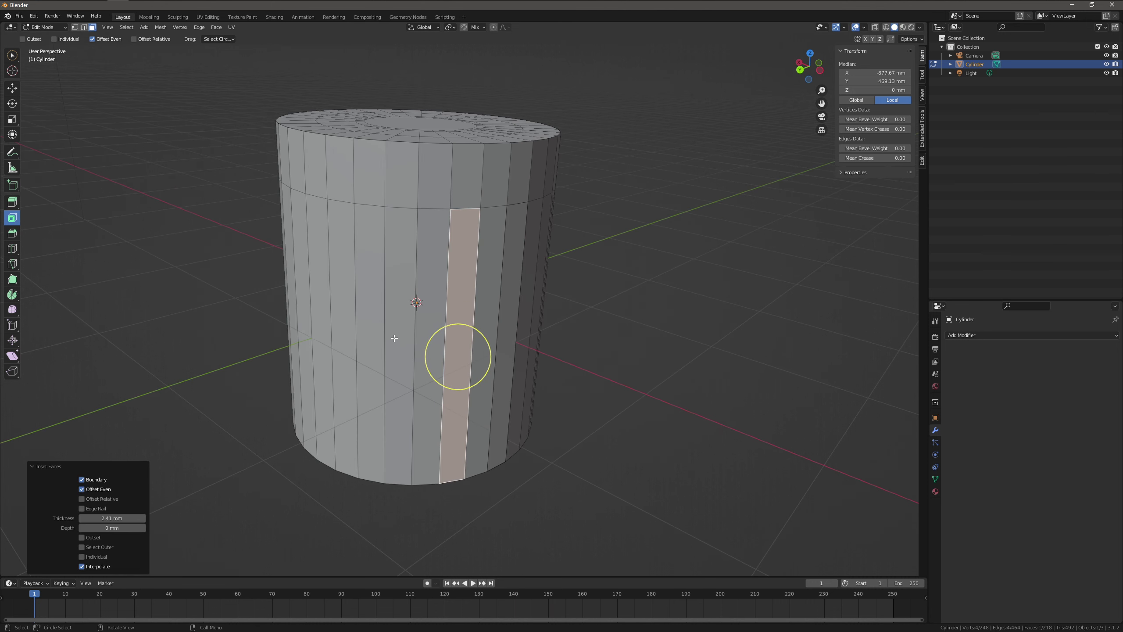
{"action": "left_click_drag", "start_coordinate": [394, 338], "coordinate": [403, 356]}
{"action": "key", "text": "Escape"}
{"action": "key", "text": "i"}
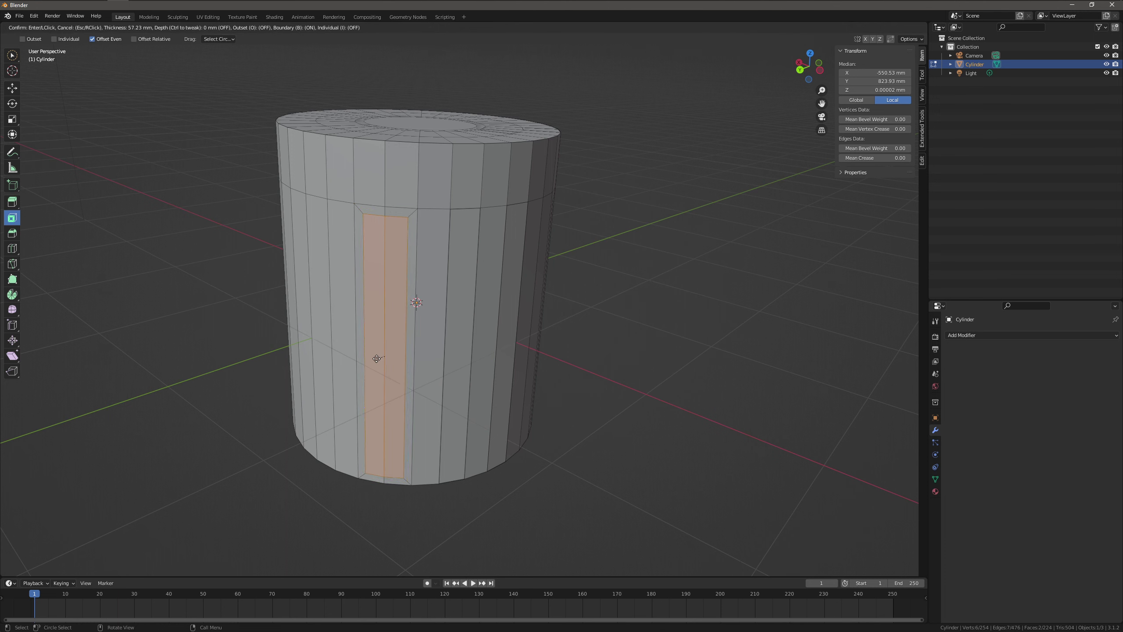
{"action": "left_click", "coordinate": [376, 359]}
Select the cylinder's front side faces and inset them by 29.41 mm
{"action": "mouse_move", "coordinate": [383, 359]}
{"action": "middle_mouse_down"}
{"action": "mouse_move", "coordinate": [415, 399]}
{"action": "mouse_move", "coordinate": [507, 341]}
{"action": "mouse_move", "coordinate": [499, 333]}
{"action": "middle_mouse_up"}
{"action": "left_click_drag", "start_coordinate": [499, 334], "coordinate": [378, 322]}
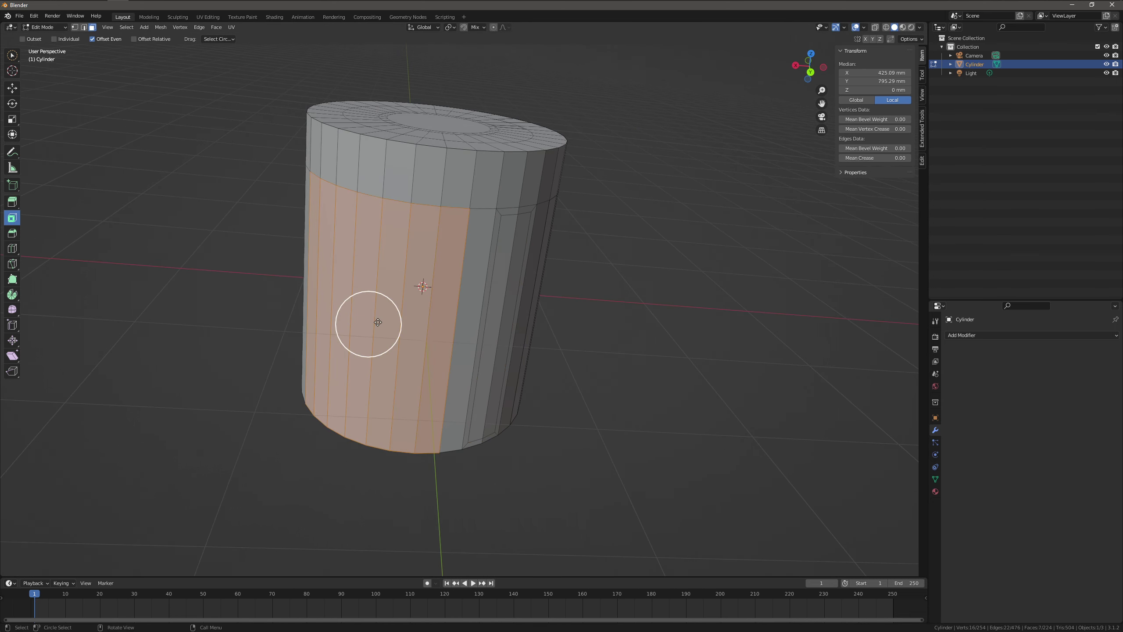
{"action": "key", "text": "i"}
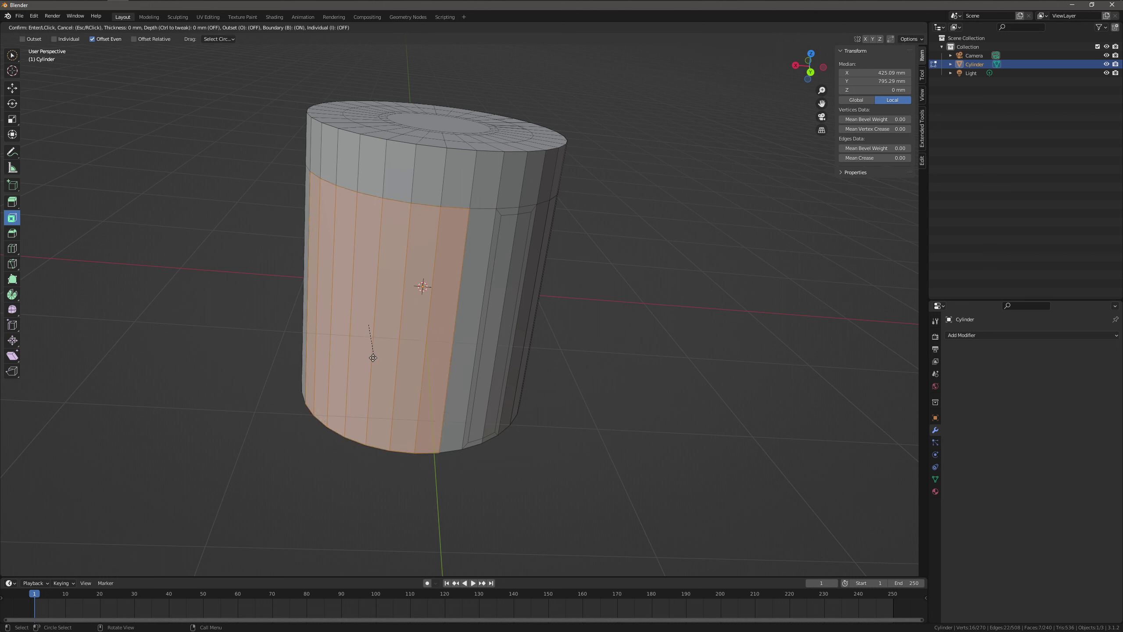
{"action": "left_click", "coordinate": [368, 324]}
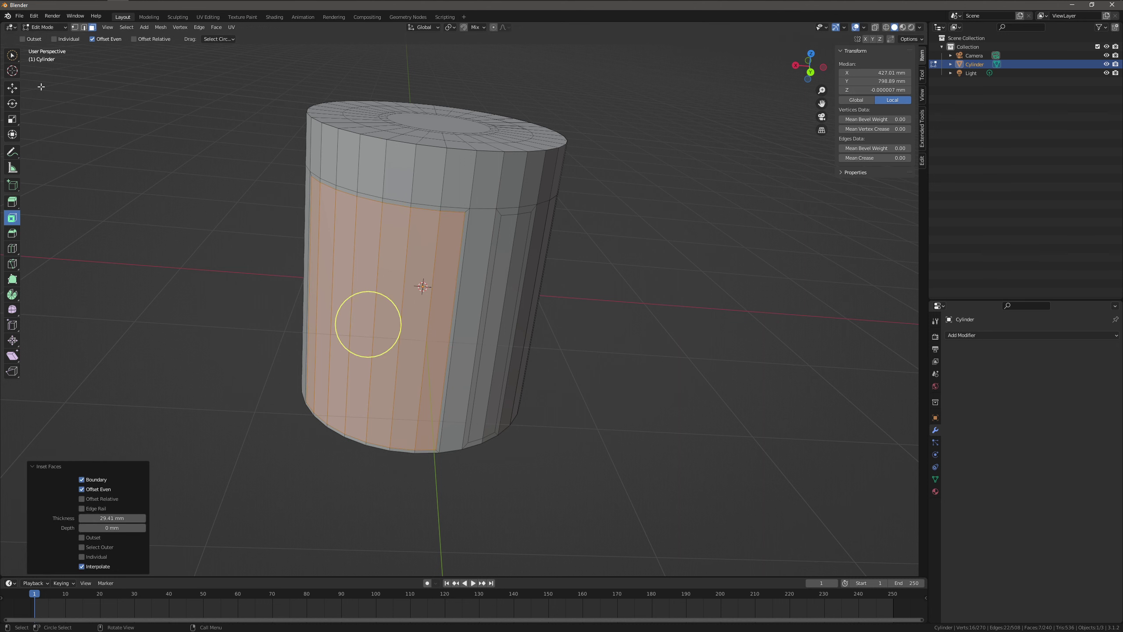
Scale the inset front panel down to 0.722
{"action": "left_click", "coordinate": [14, 120]}
{"action": "left_click_drag", "start_coordinate": [367, 324], "coordinate": [361, 289]}
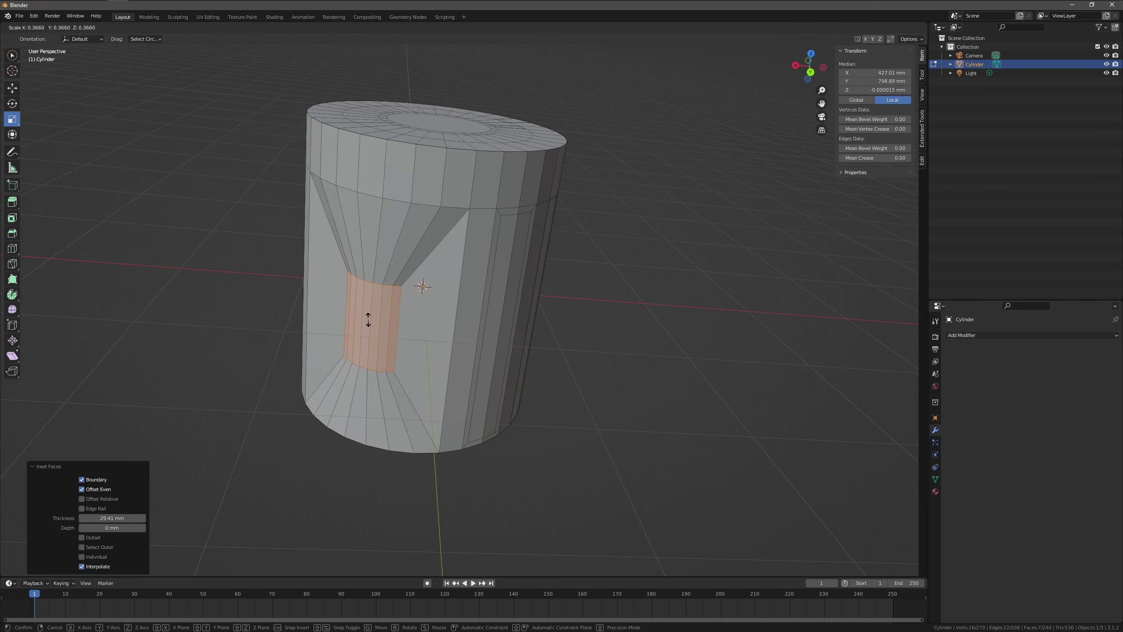
{"action": "mouse_move", "coordinate": [361, 289]}
{"action": "middle_mouse_down"}
{"action": "mouse_move", "coordinate": [424, 317]}
{"action": "mouse_move", "coordinate": [217, 286]}
{"action": "middle_mouse_up"}
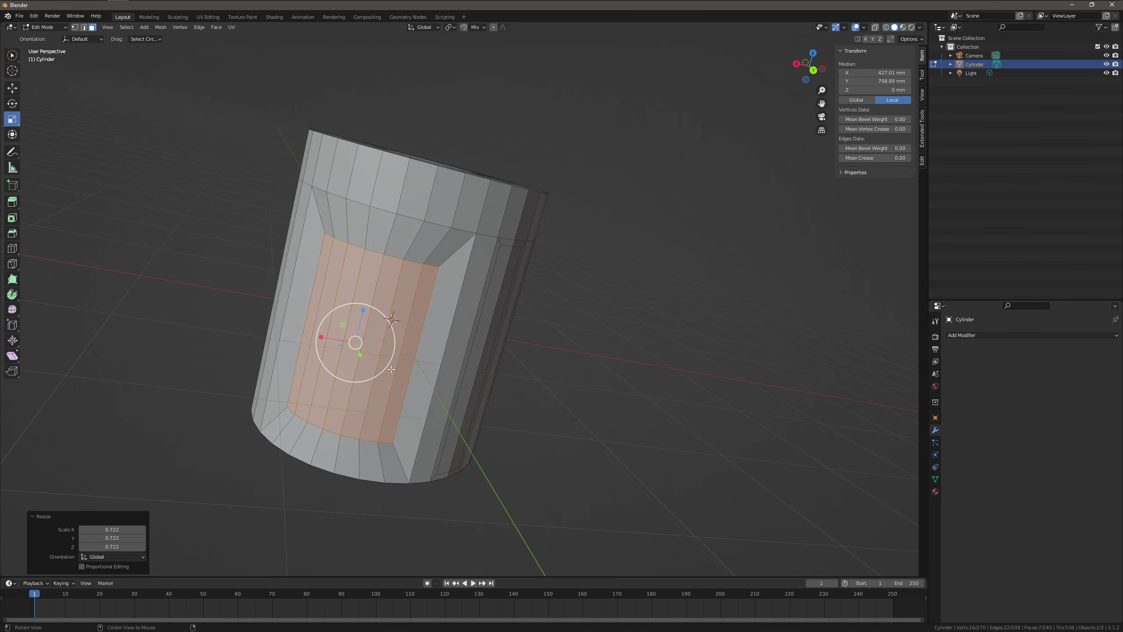